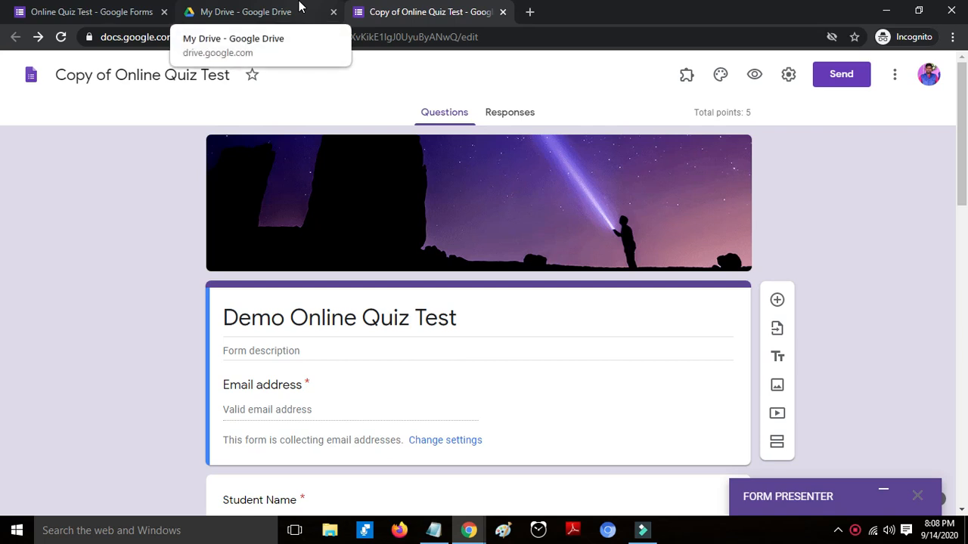
- Look at Drive's new Google form options, then return to the Copy of Online Quiz Test form
click(299, 6)
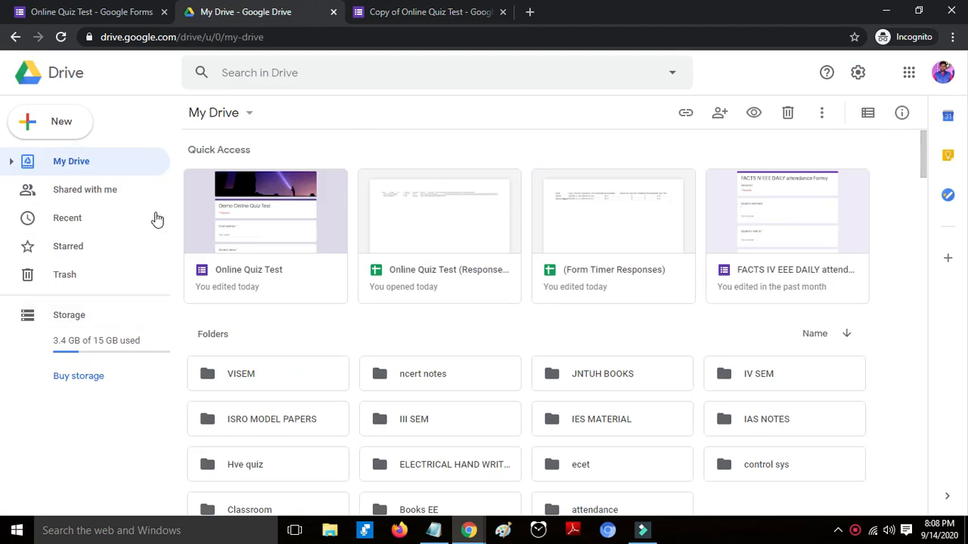
click(71, 129)
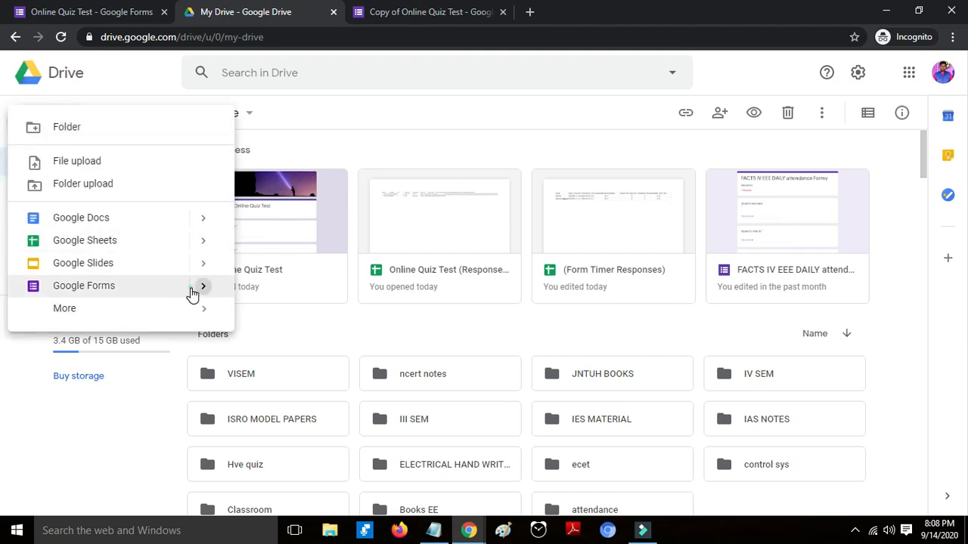
click(193, 293)
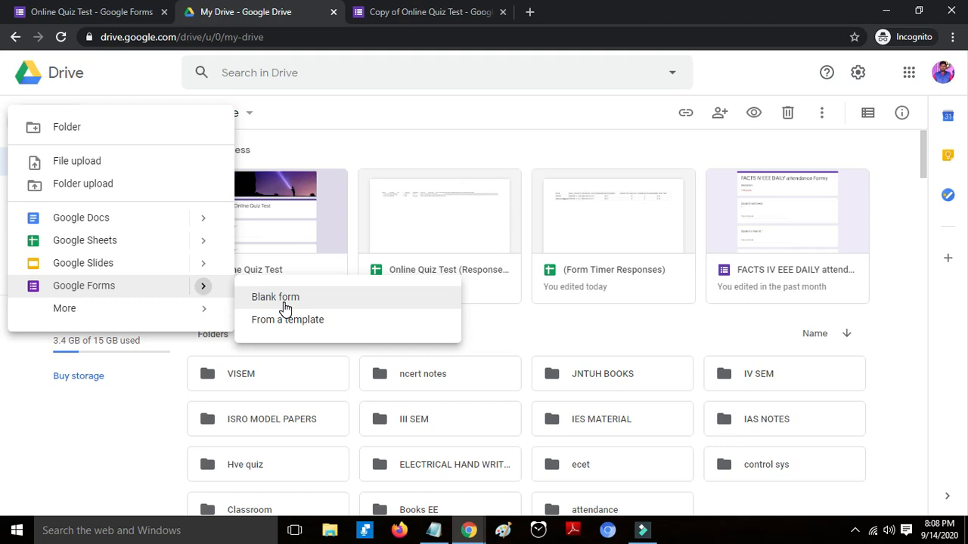
click(442, 9)
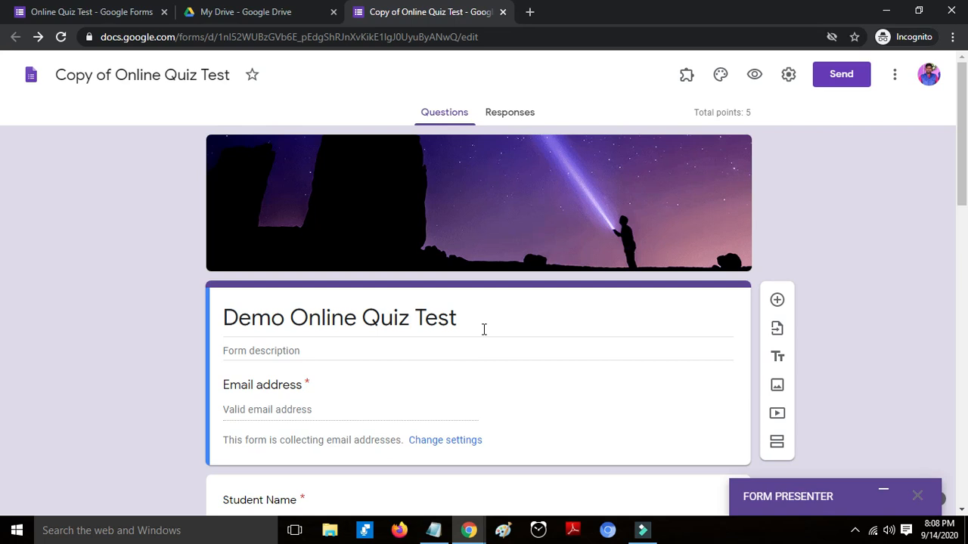
- Delete the FORM_TIMER_UNIQUE_IDENTIFIER question and select the 'What is FACTS' question
scroll(484, 330, down, 2)
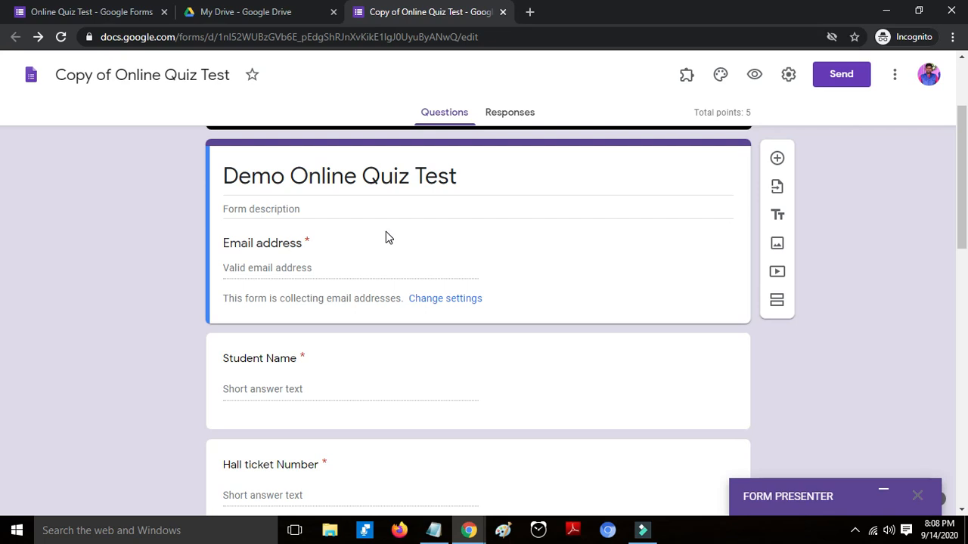
scroll(385, 237, down, 3)
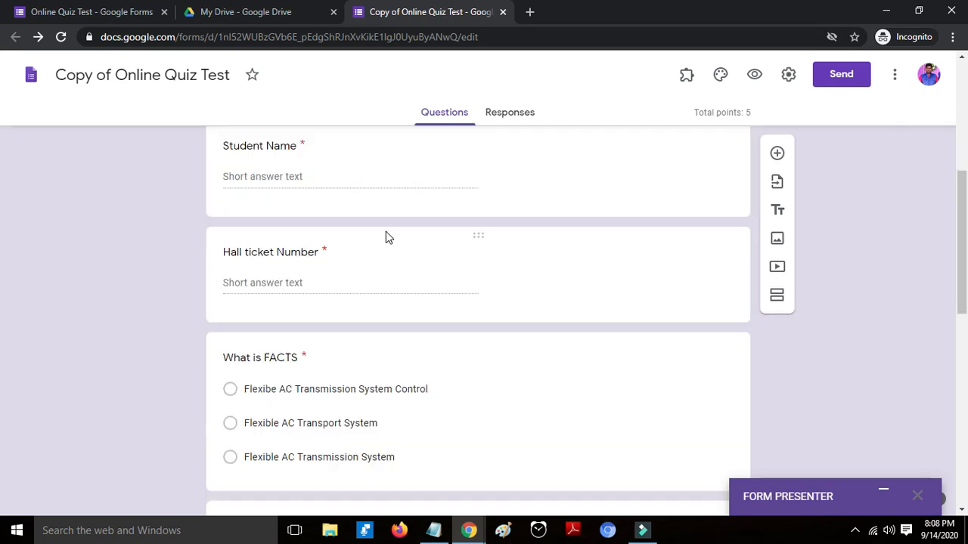
scroll(386, 237, down, 3)
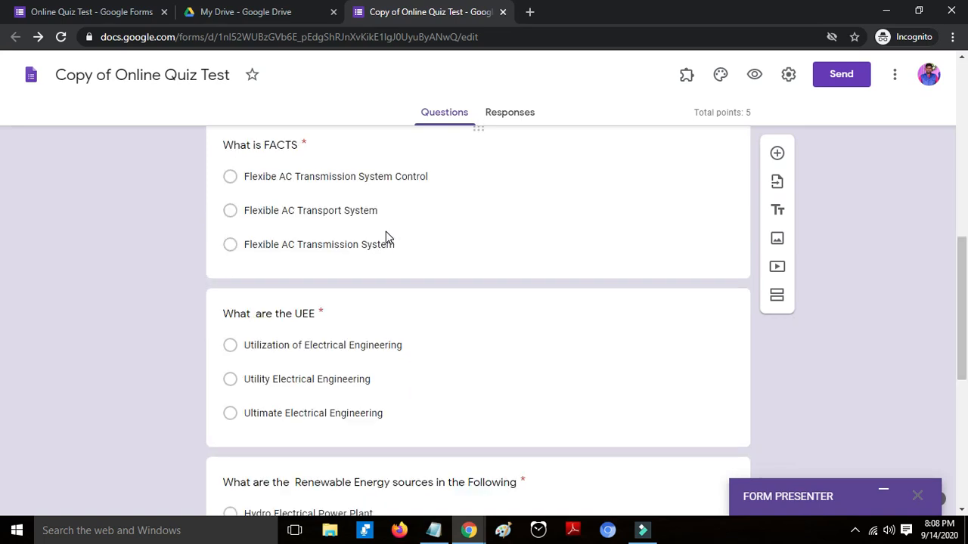
scroll(386, 237, down, 4)
scroll(386, 237, down, 1)
scroll(386, 237, down, 1)
click(551, 367)
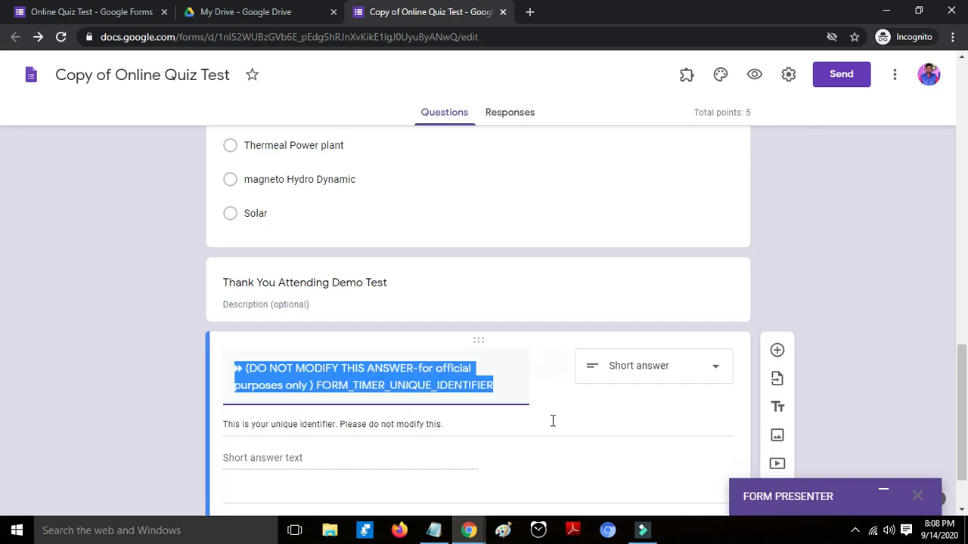
click(584, 447)
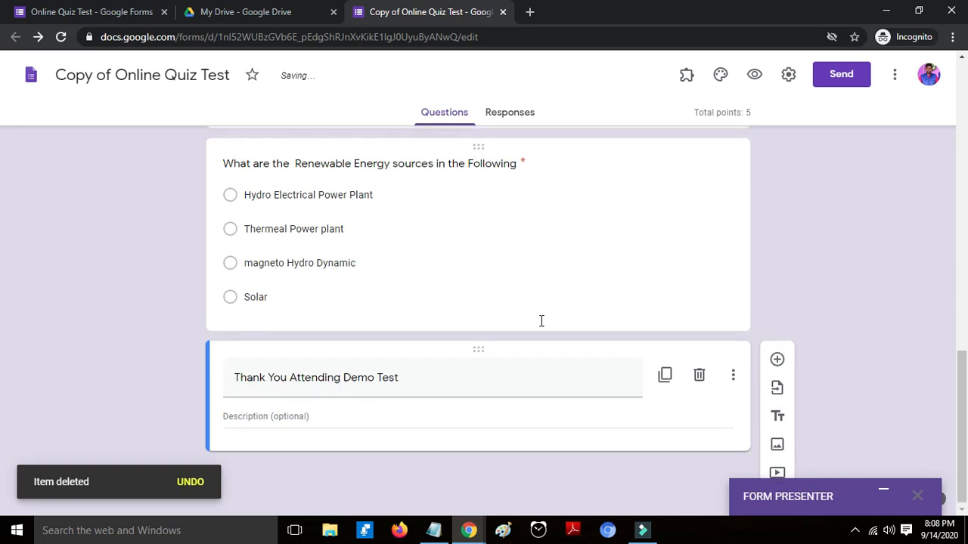
scroll(458, 218, up, 10)
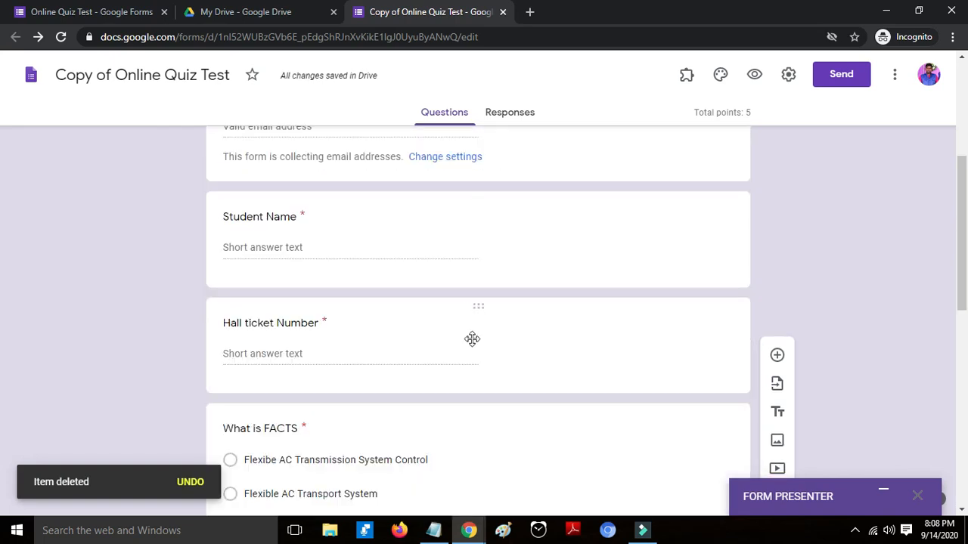
click(477, 369)
click(678, 378)
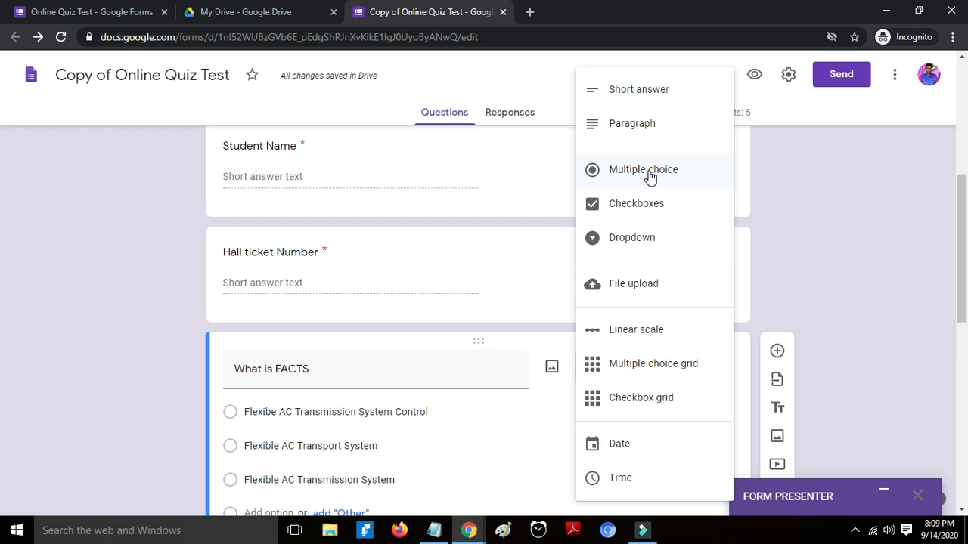
click(828, 257)
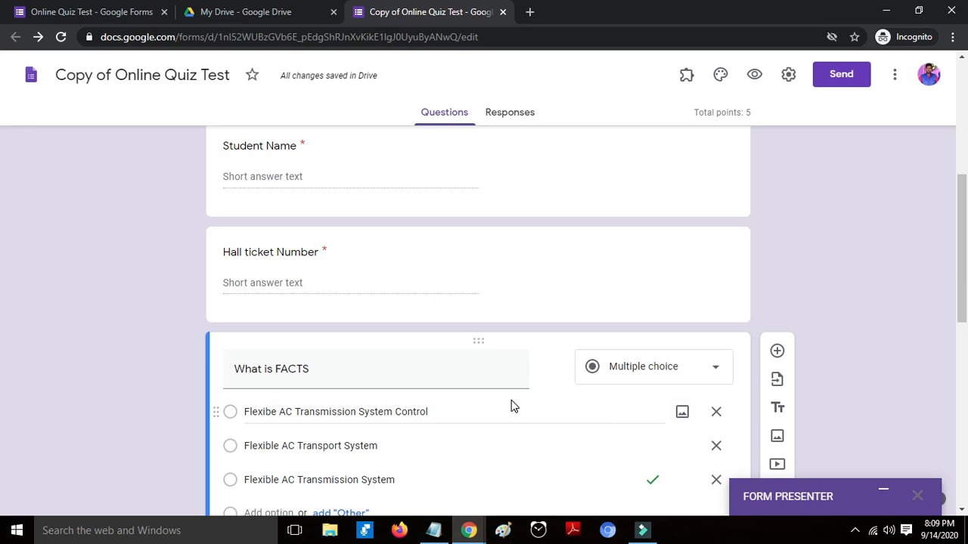
scroll(511, 404, down, 2)
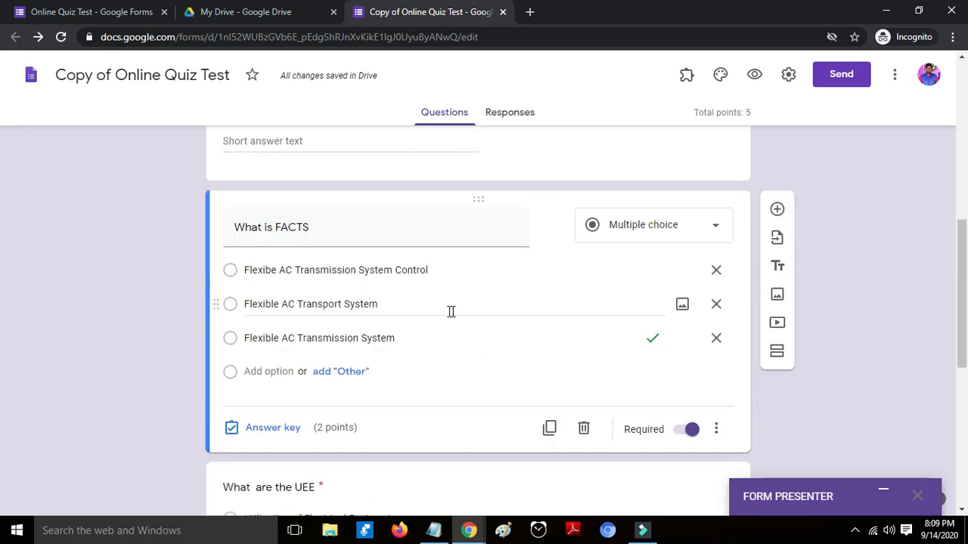
scroll(451, 311, down, 3)
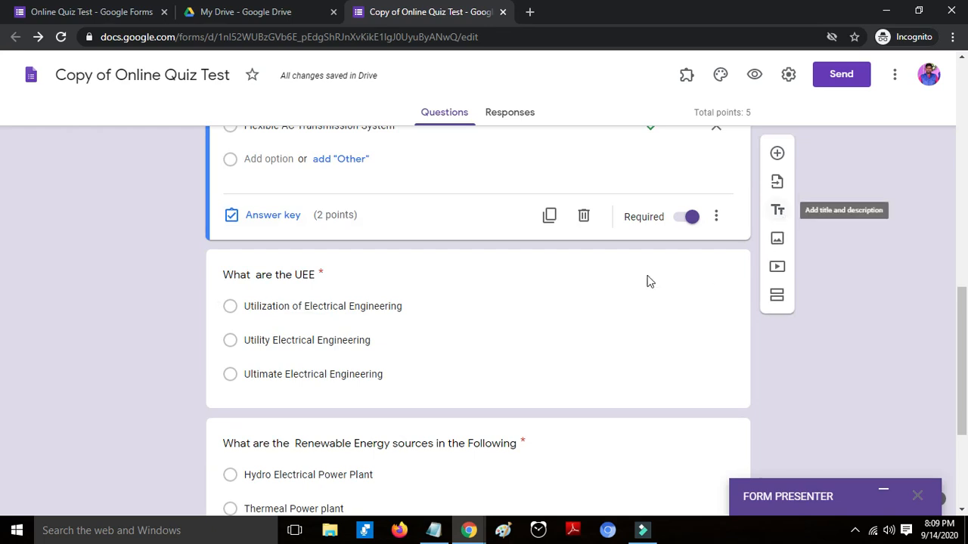
scroll(330, 451, down, 3)
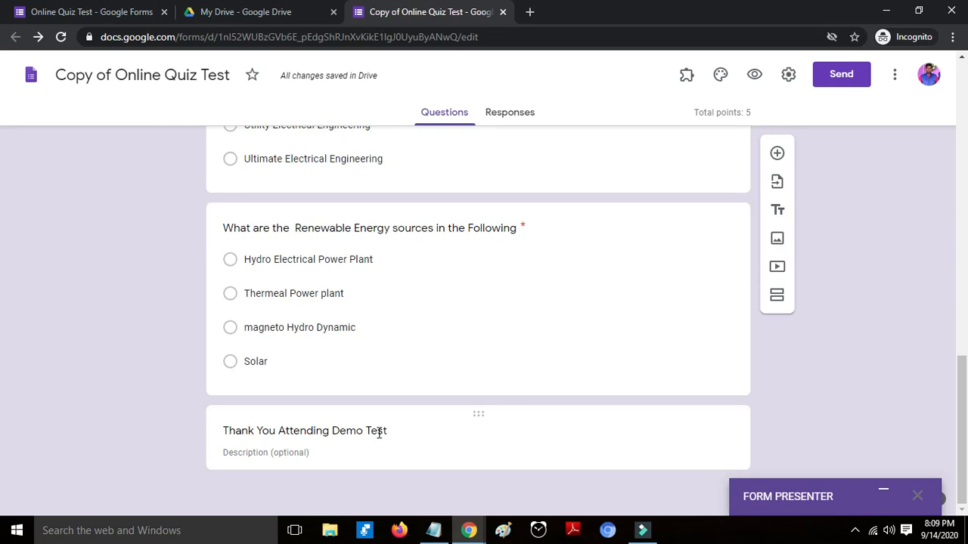
click(779, 213)
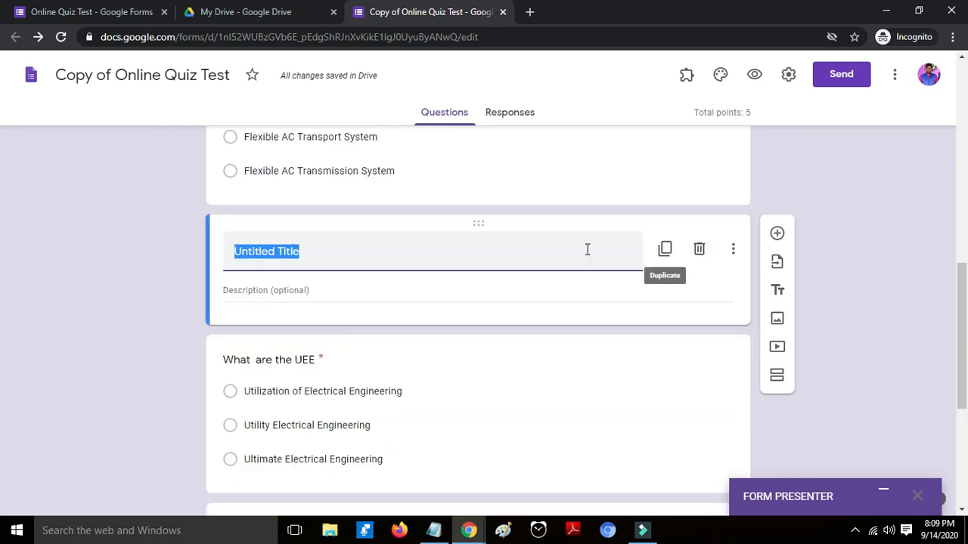
click(699, 252)
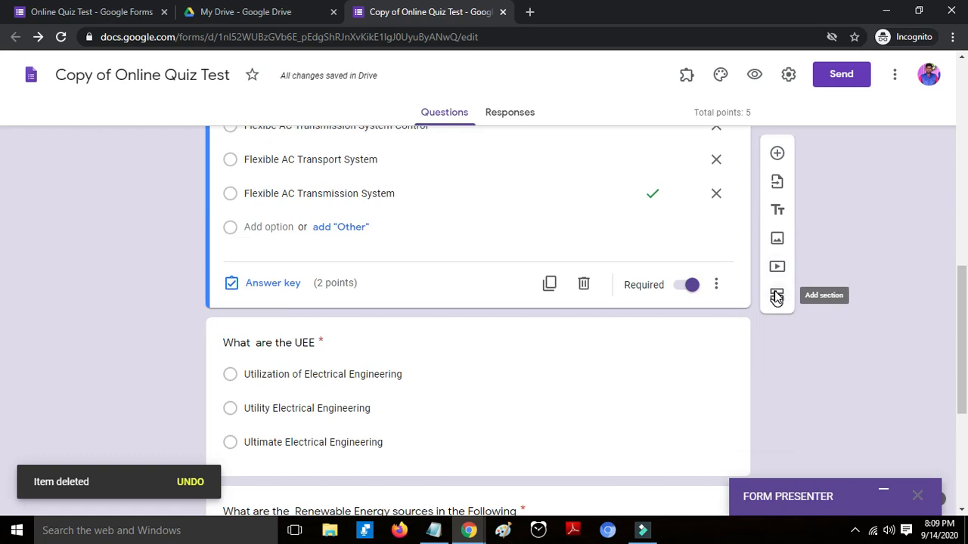
click(777, 159)
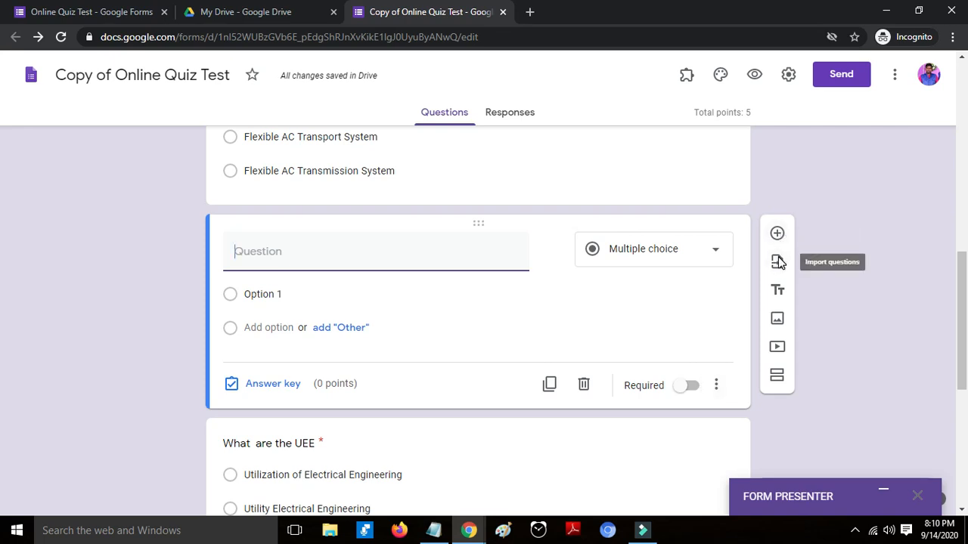
click(590, 387)
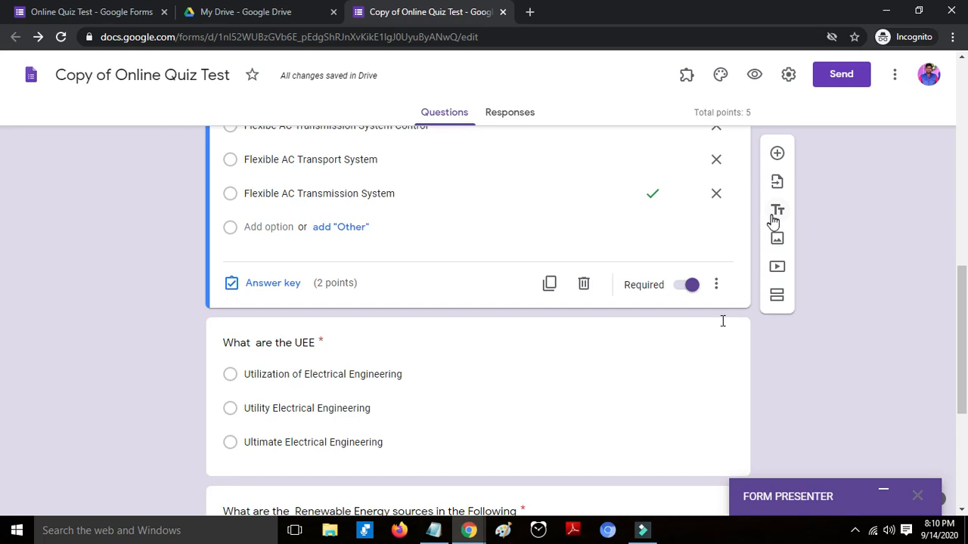
scroll(723, 321, down, 4)
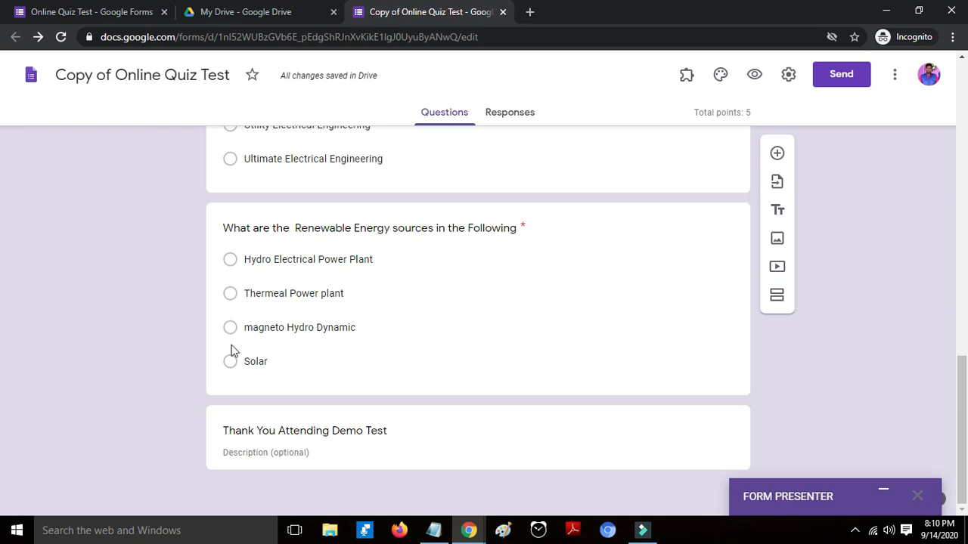
scroll(615, 300, up, 2)
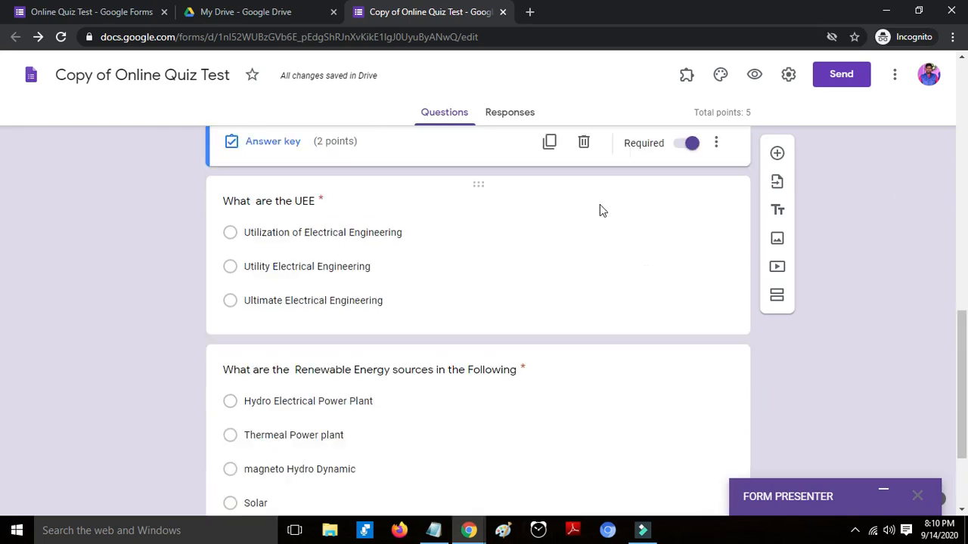
- Keep the quiz releasing grades immediately after each submission, review general and presentation settings, and save
click(787, 79)
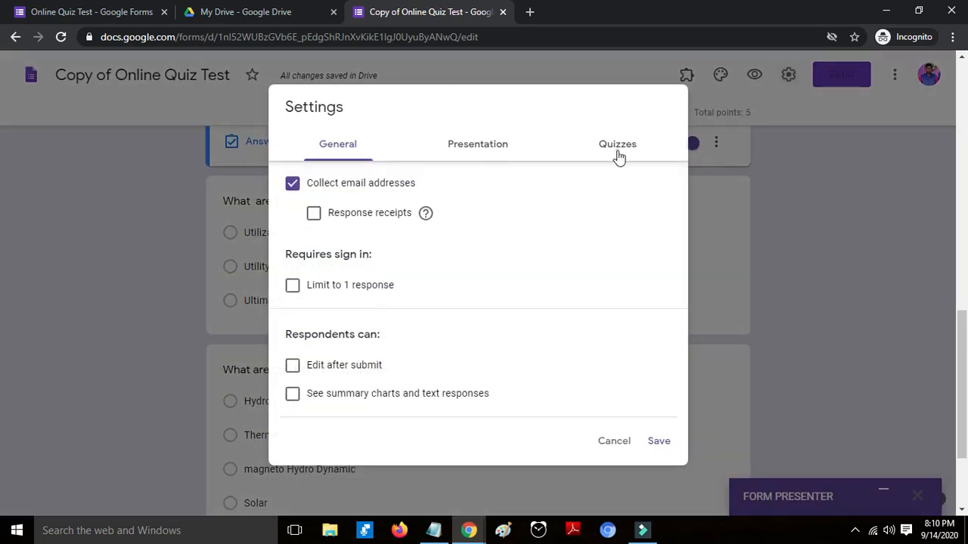
click(617, 144)
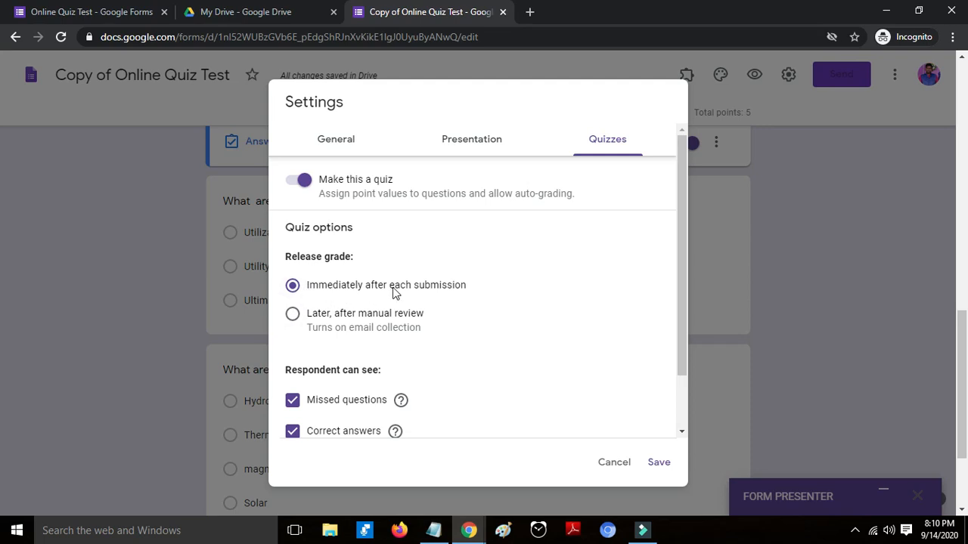
scroll(333, 324, down, 1)
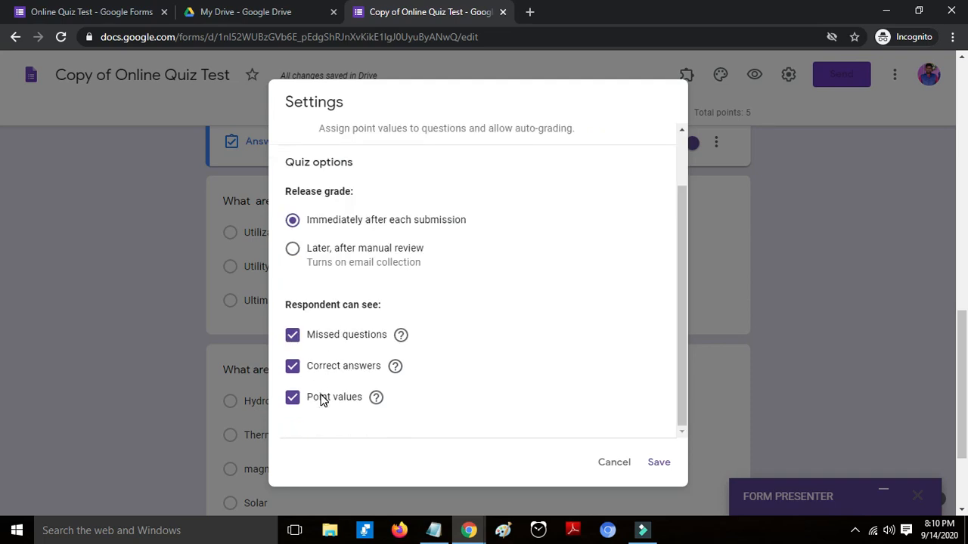
scroll(321, 399, up, 1)
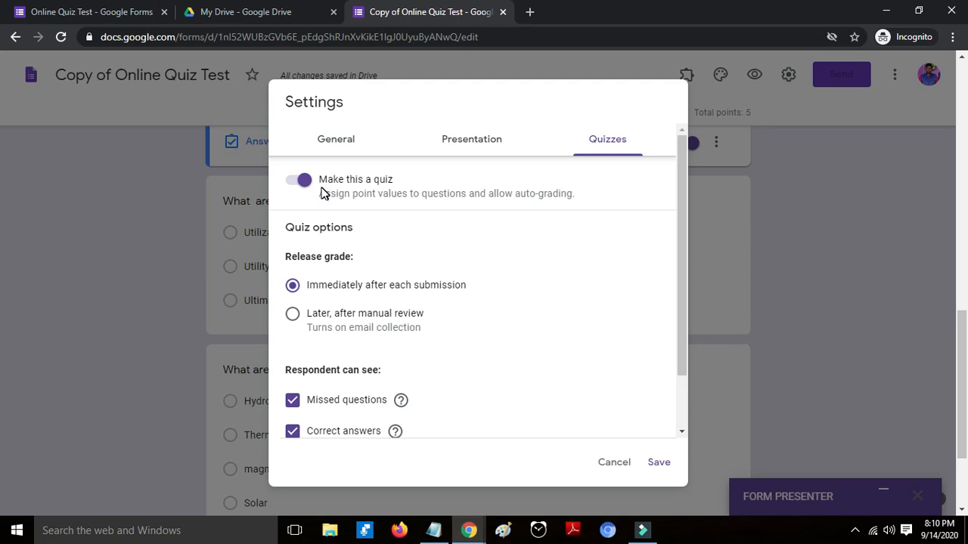
click(333, 144)
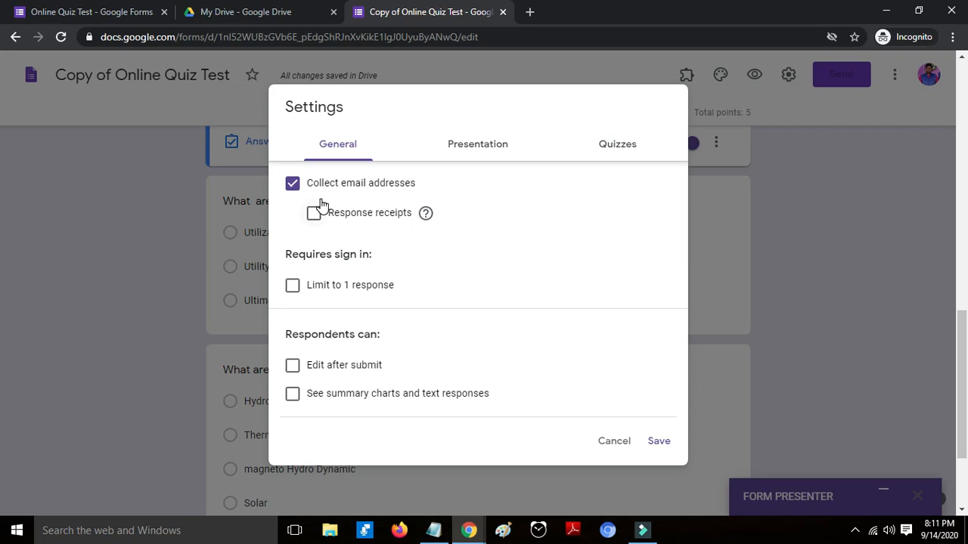
click(474, 148)
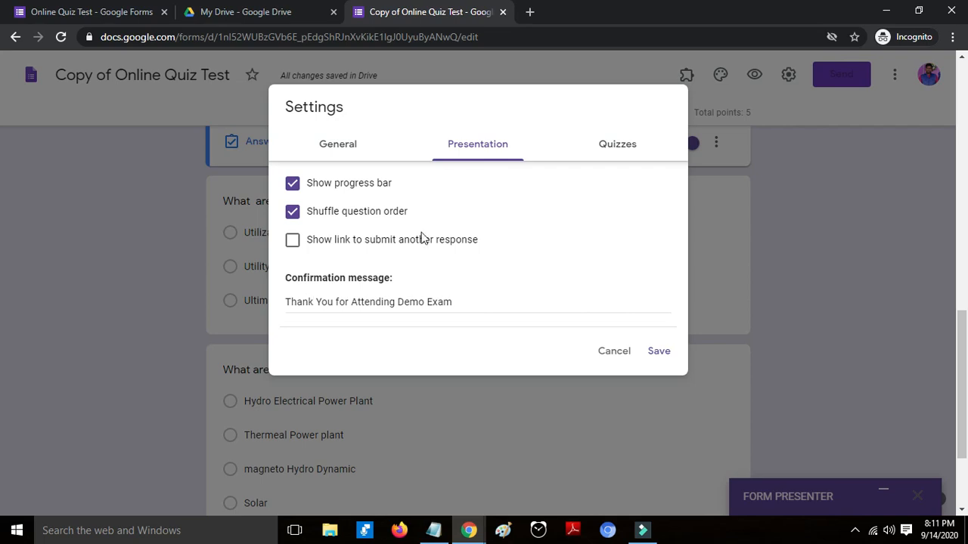
click(620, 144)
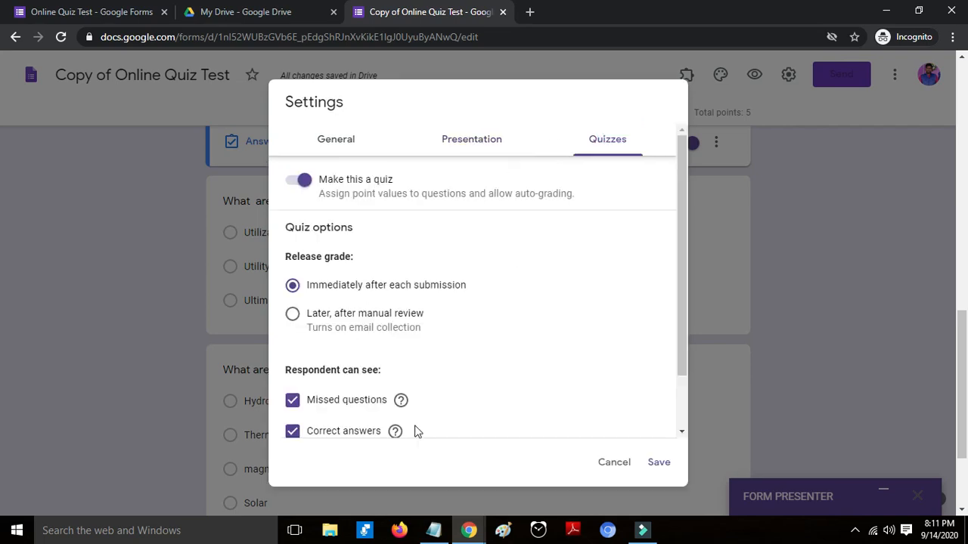
click(645, 462)
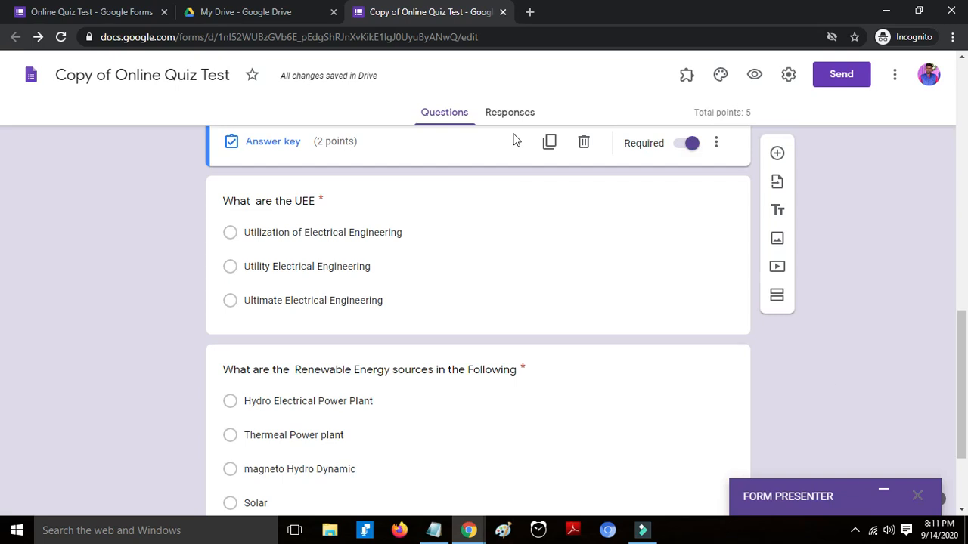
- Link responses to a new 'Copy of Online Quiz Test (Responses)' spreadsheet, then return to the form
scroll(507, 125, up, 4)
click(499, 112)
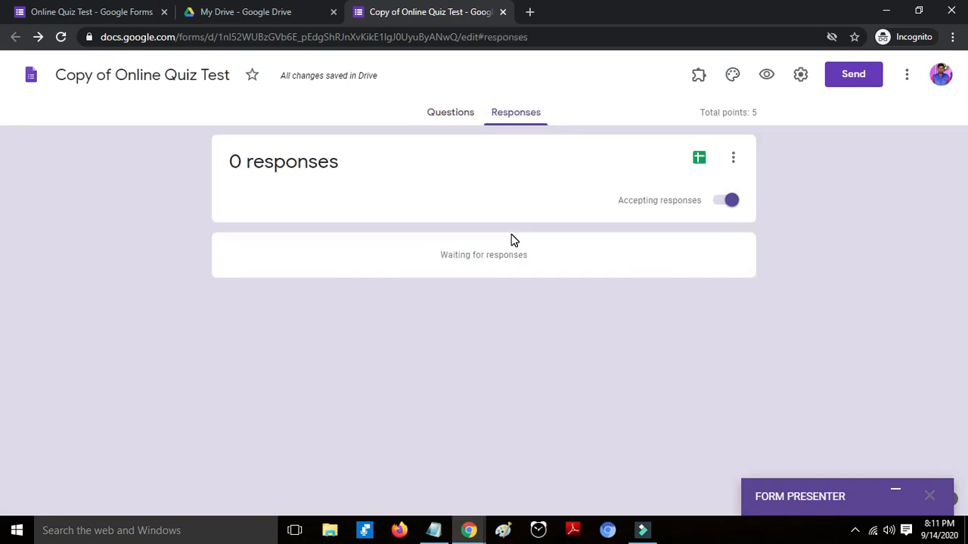
click(698, 158)
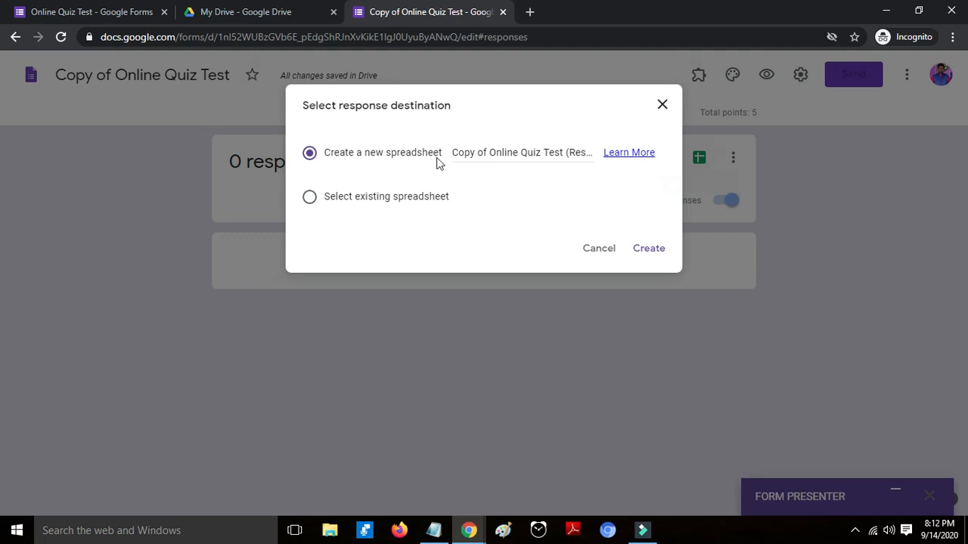
click(649, 248)
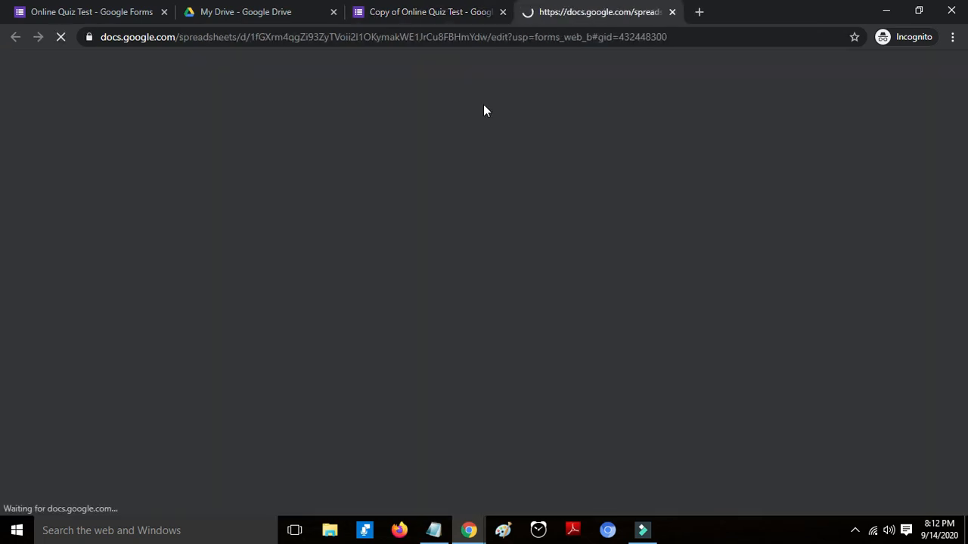
click(439, 9)
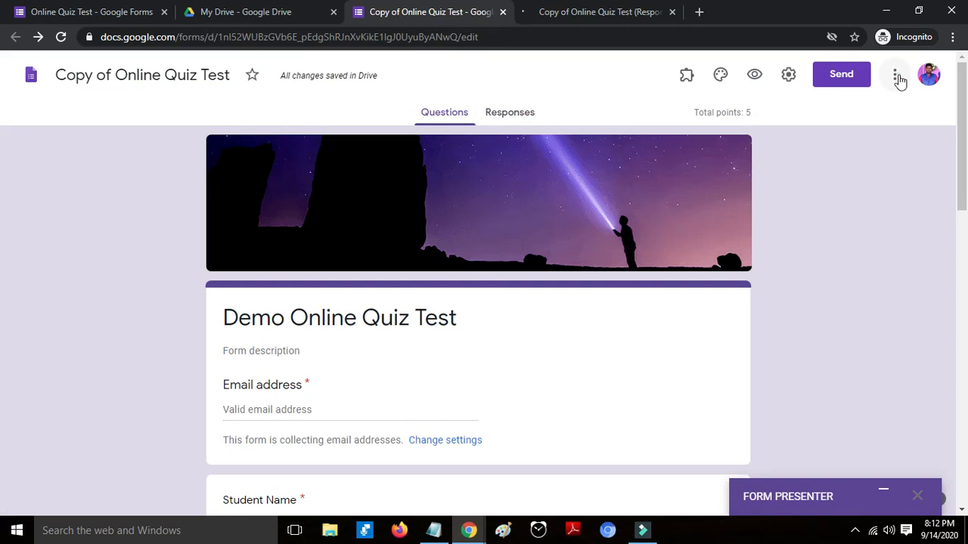
- Search the Add-ons marketplace for 'form presenter+Timer'
click(896, 77)
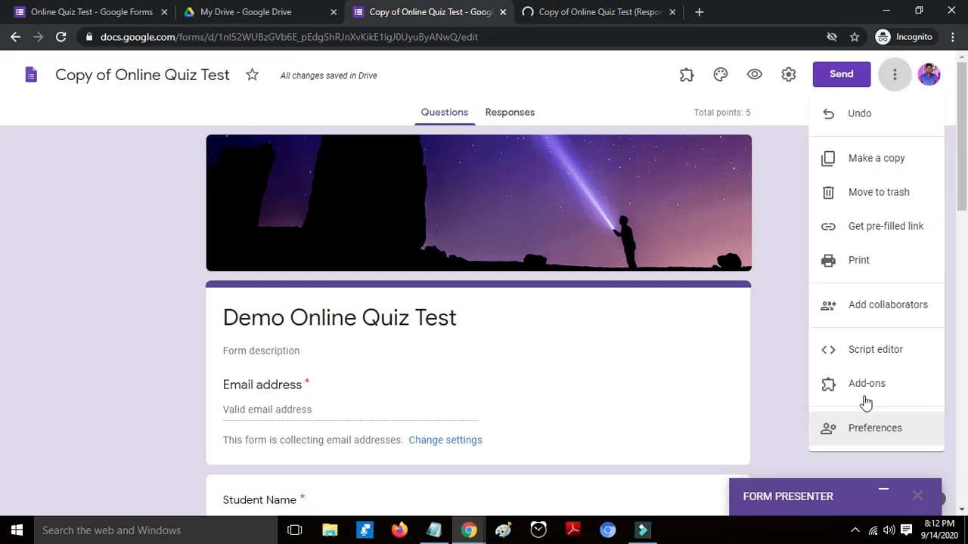
click(865, 386)
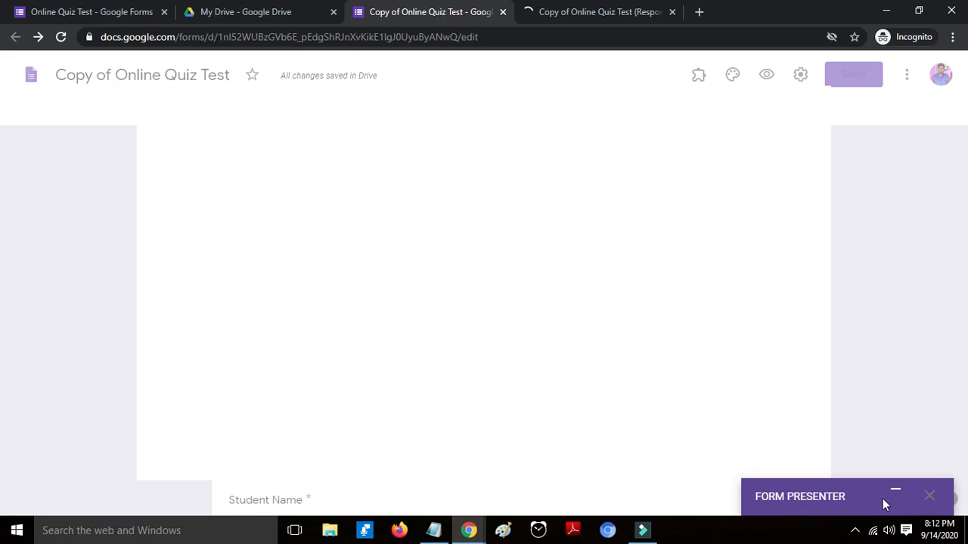
click(630, 108)
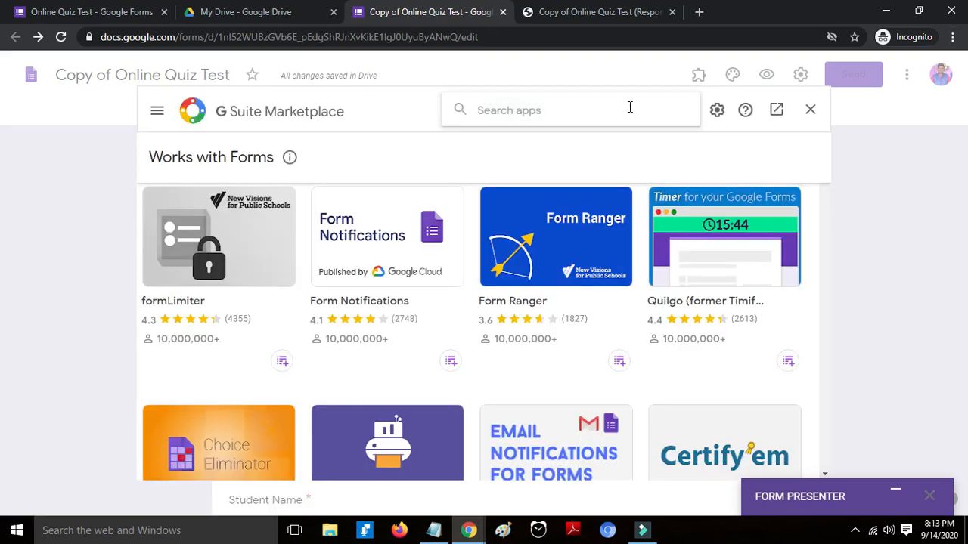
text(formpres)
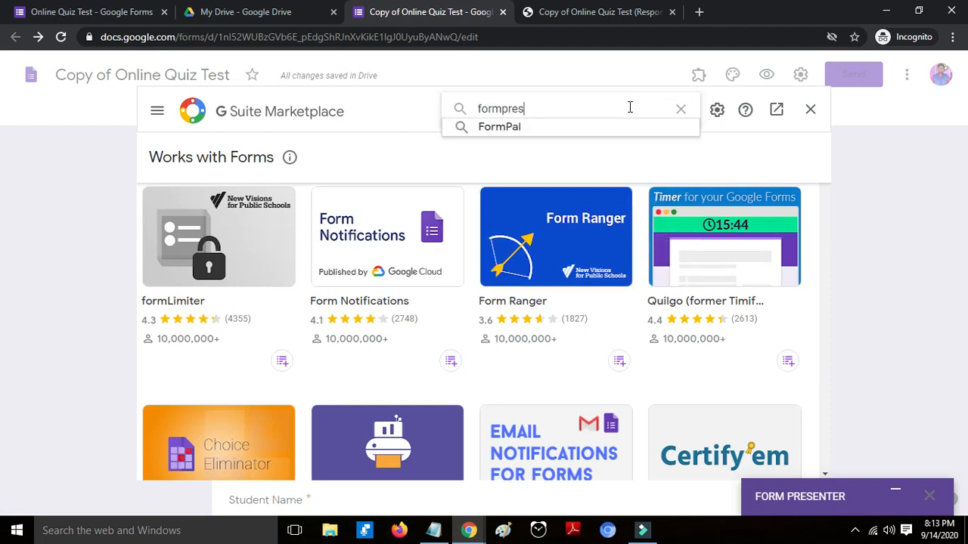
key(BackSpace)
key(BackSpace)
key(BackSpace)
key(BackSpace)
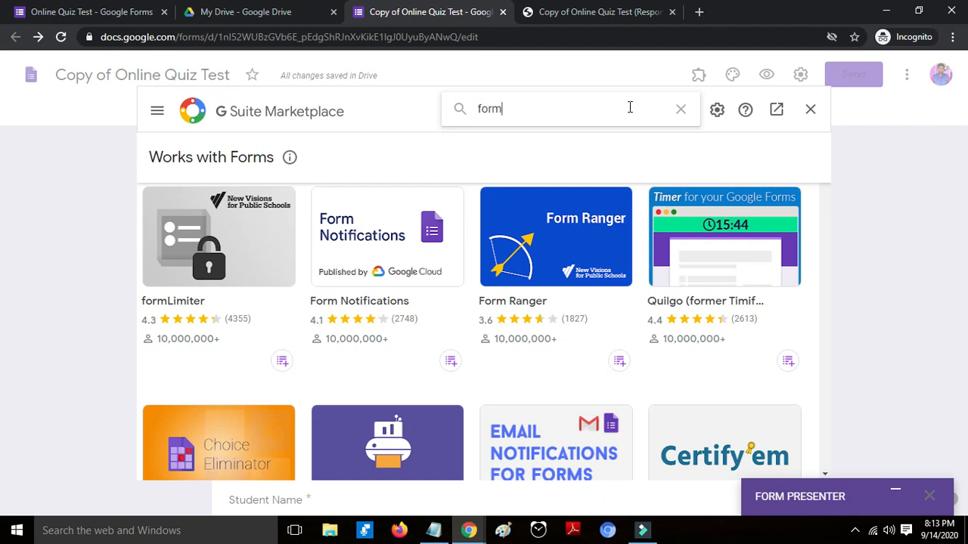
key(BackSpace)
text(m presenter)
key(Return)
key(BackSpace)
text(+)
key(BackSpace)
text(+T)
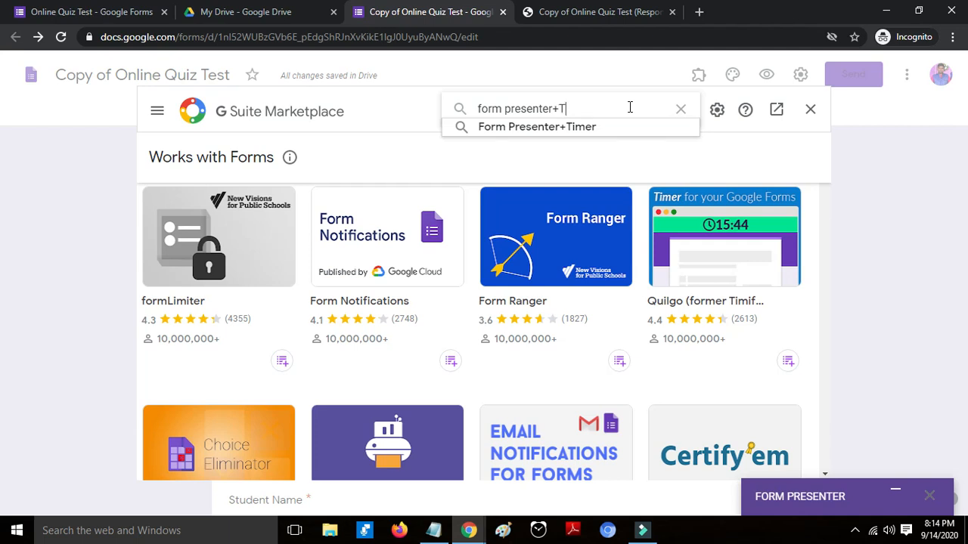
text(imere)
key(BackSpace)
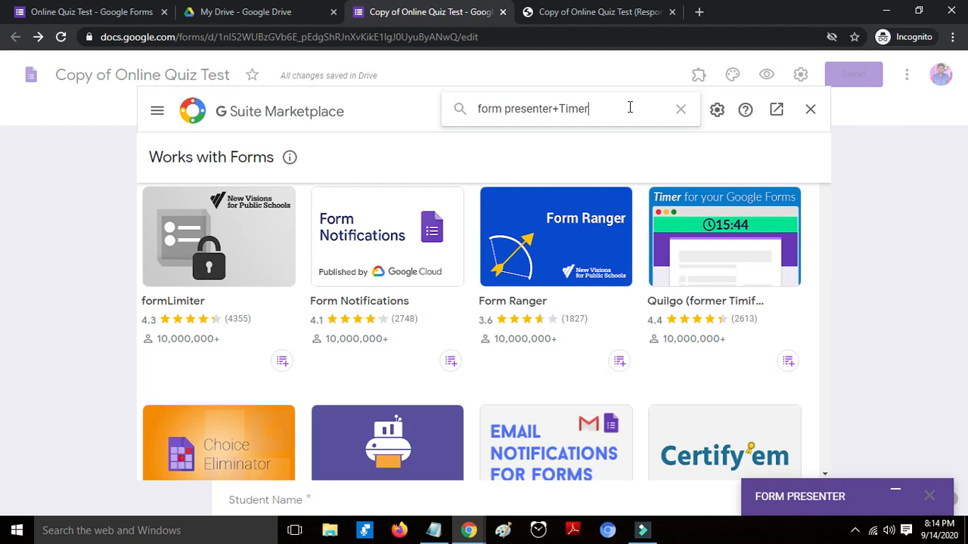
key(Return)
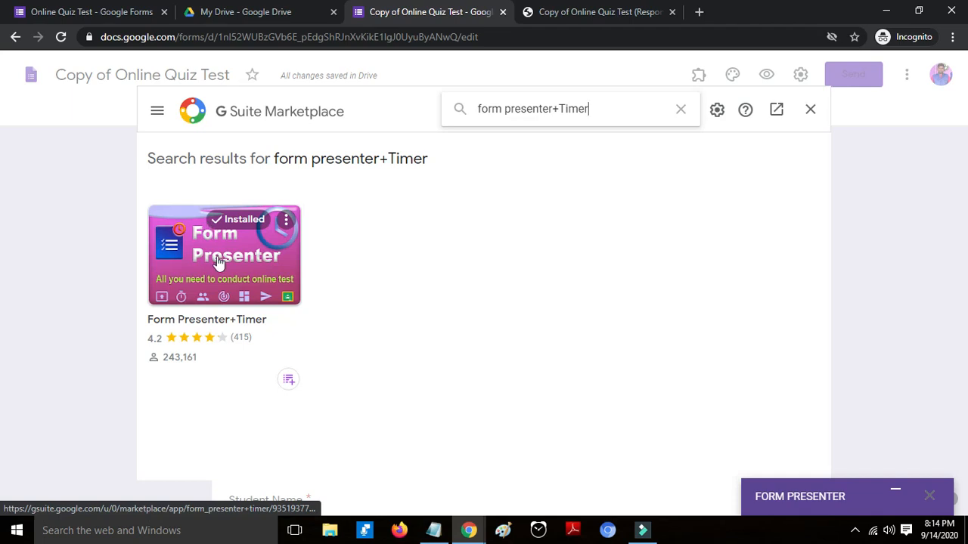
- Review the Form Presenter+Timer add-on page and its promo slides, then close the marketplace
click(218, 261)
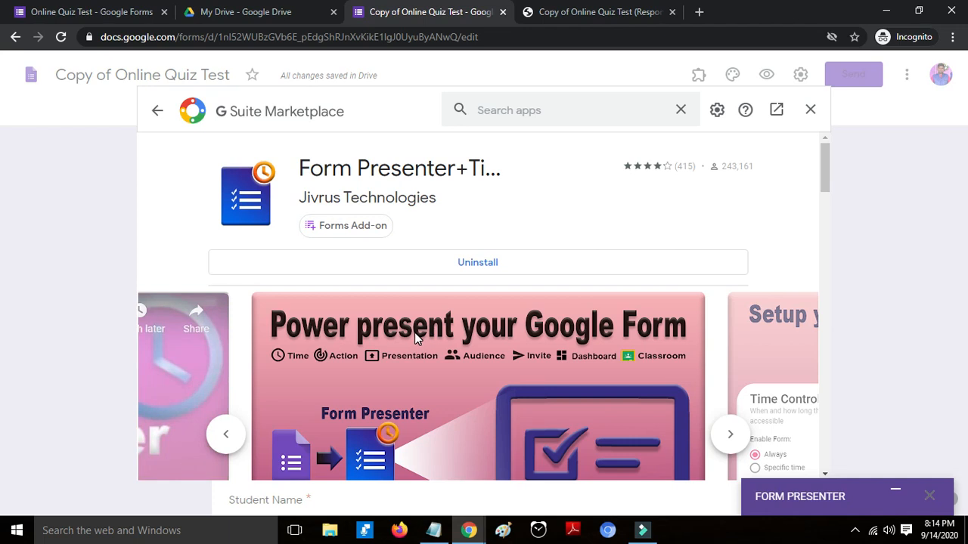
scroll(414, 332, down, 2)
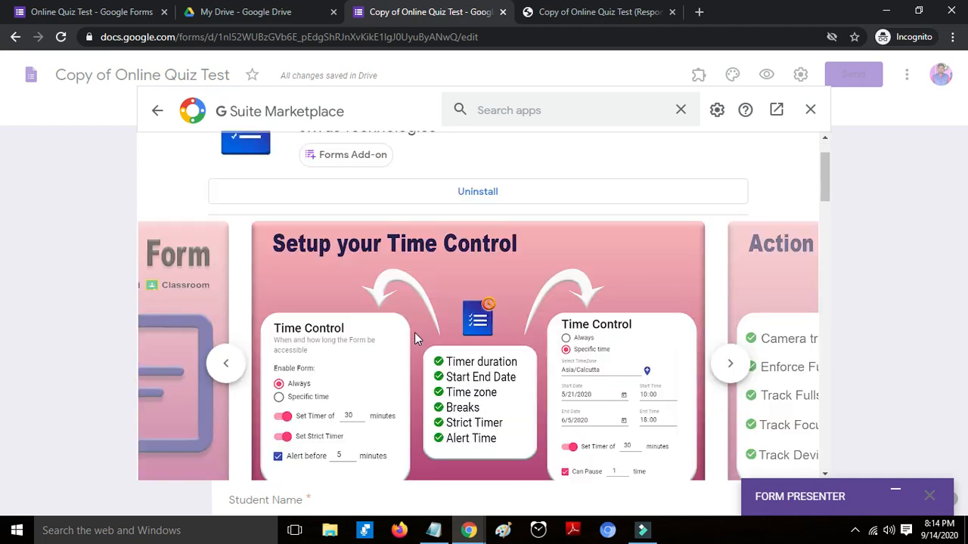
click(730, 292)
click(729, 292)
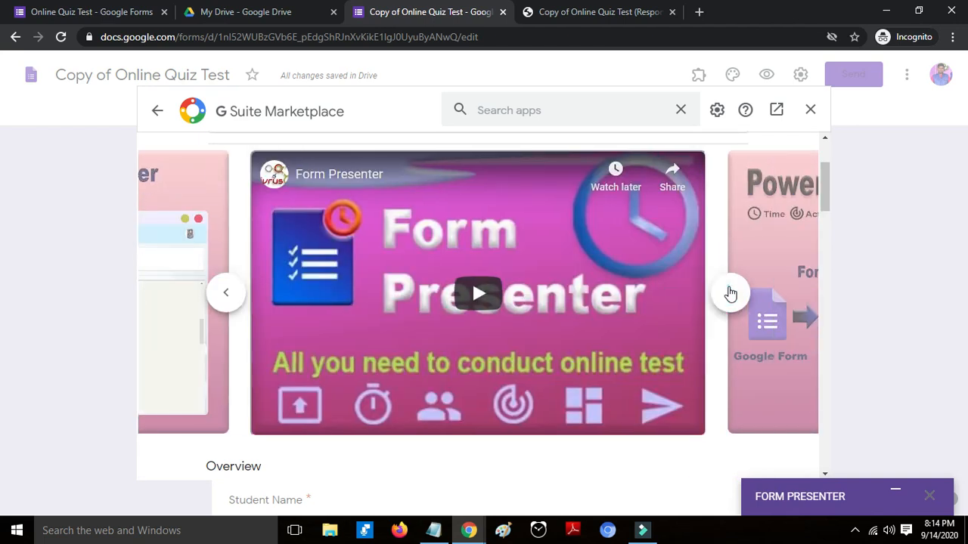
click(730, 292)
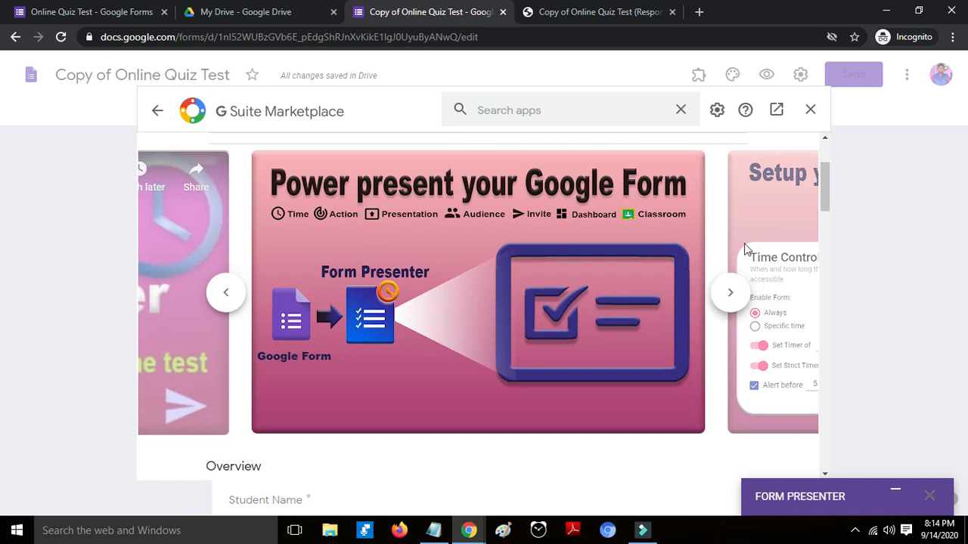
scroll(747, 249, up, 2)
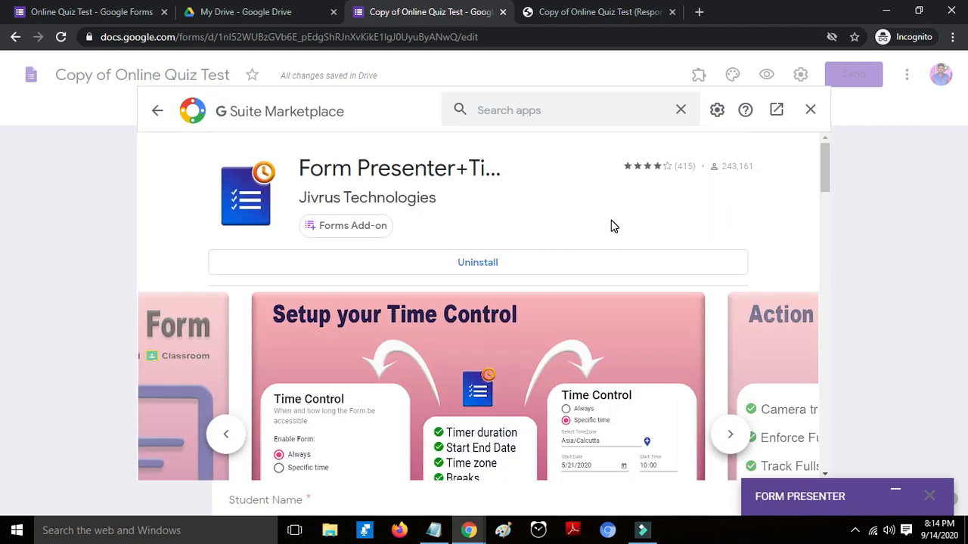
click(810, 111)
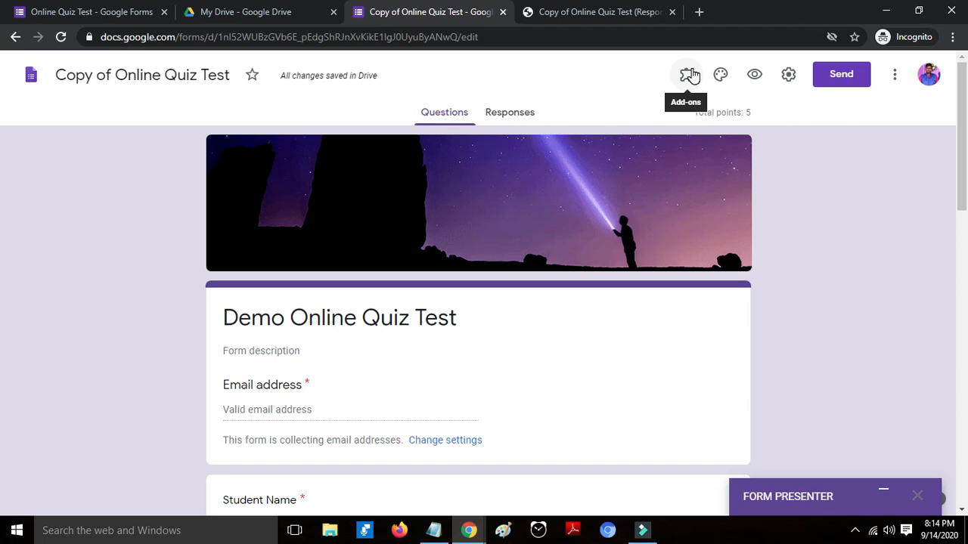
- Launch Form Presenter+Timer from Add-ons, dismiss its help popup, and expand its settings panel
click(688, 75)
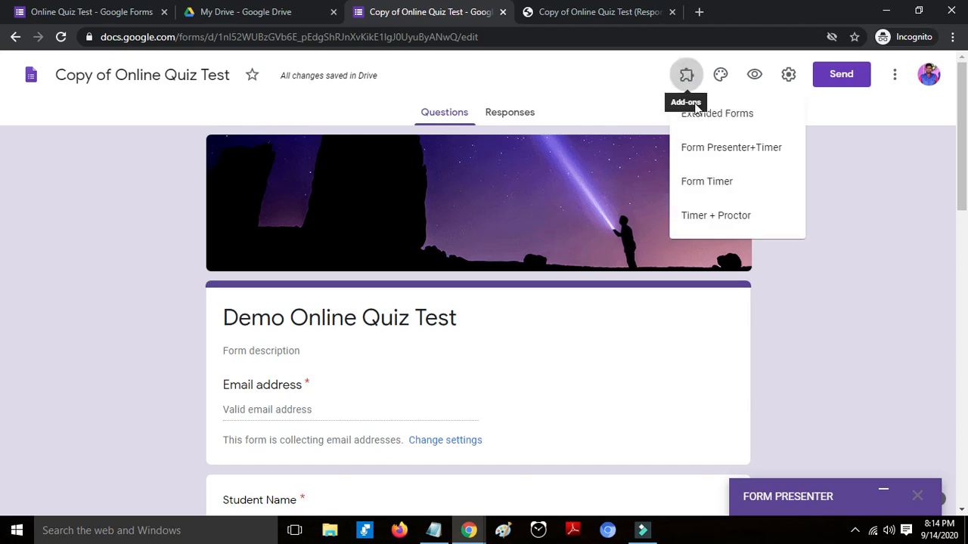
click(704, 151)
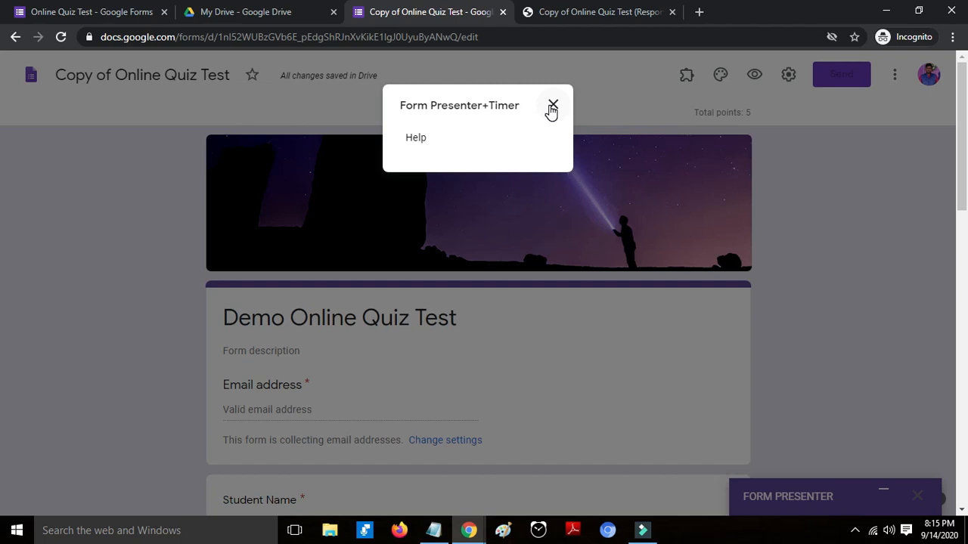
click(552, 106)
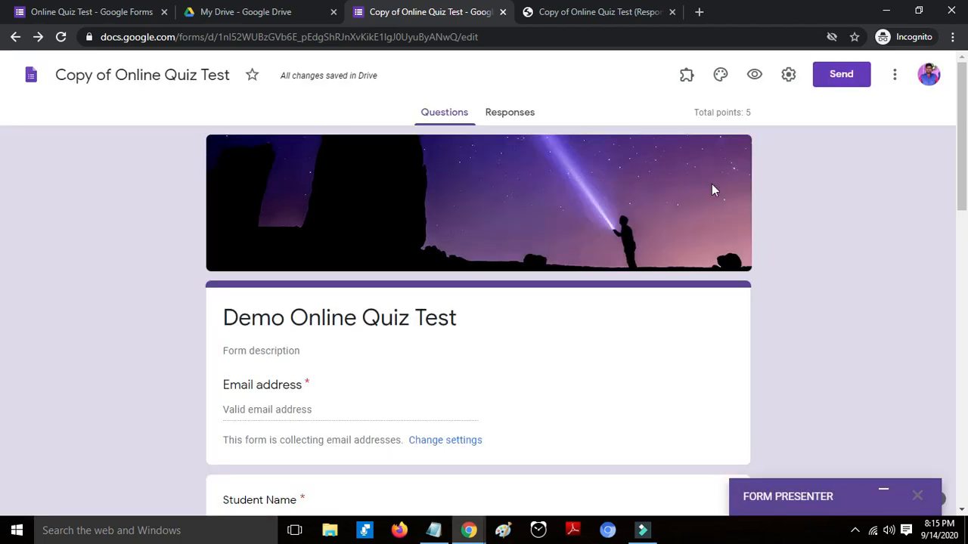
click(877, 492)
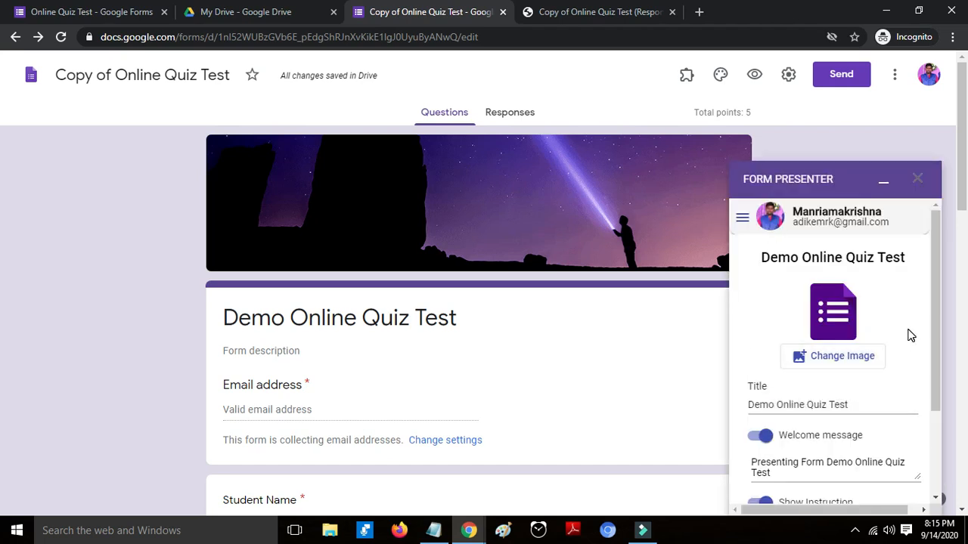
scroll(869, 303, down, 2)
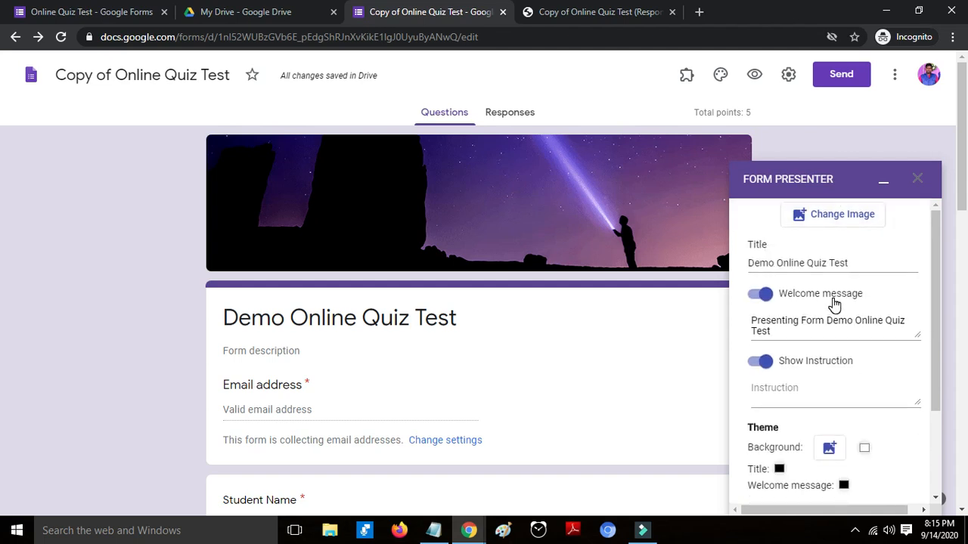
click(851, 264)
scroll(775, 397, down, 2)
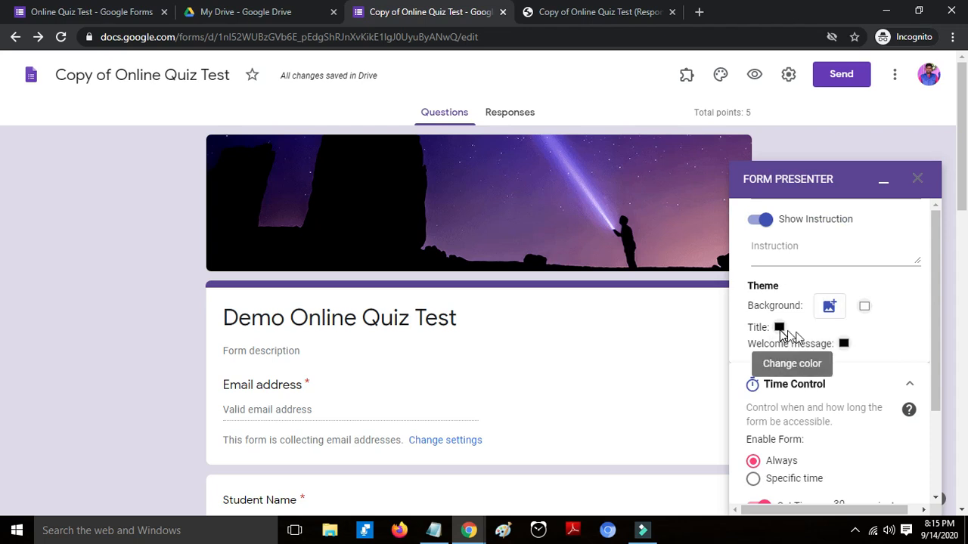
scroll(832, 390, down, 2)
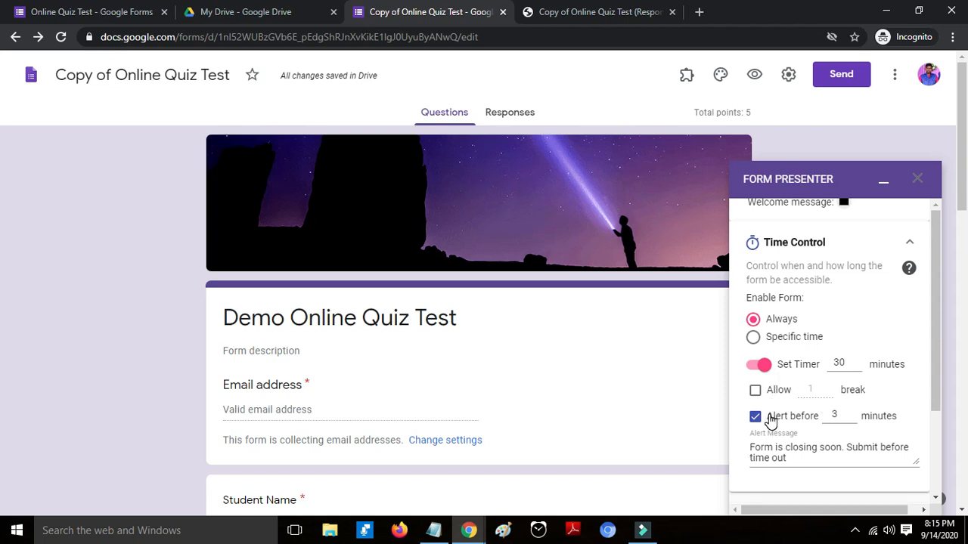
- Switch Form Presenter's Time Control from Specific time to Always, keeping the 30-minute timer
scroll(770, 420, down, 1)
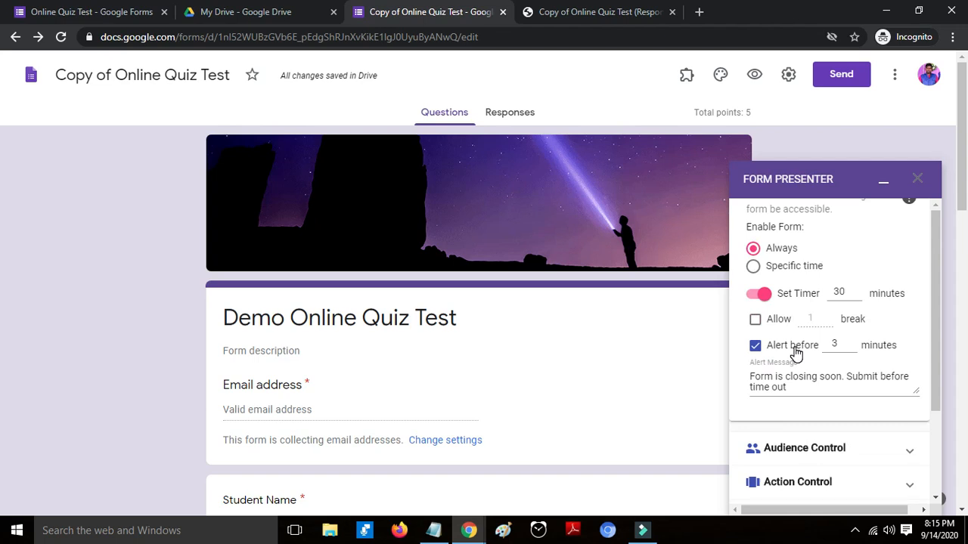
scroll(795, 356, up, 1)
click(753, 338)
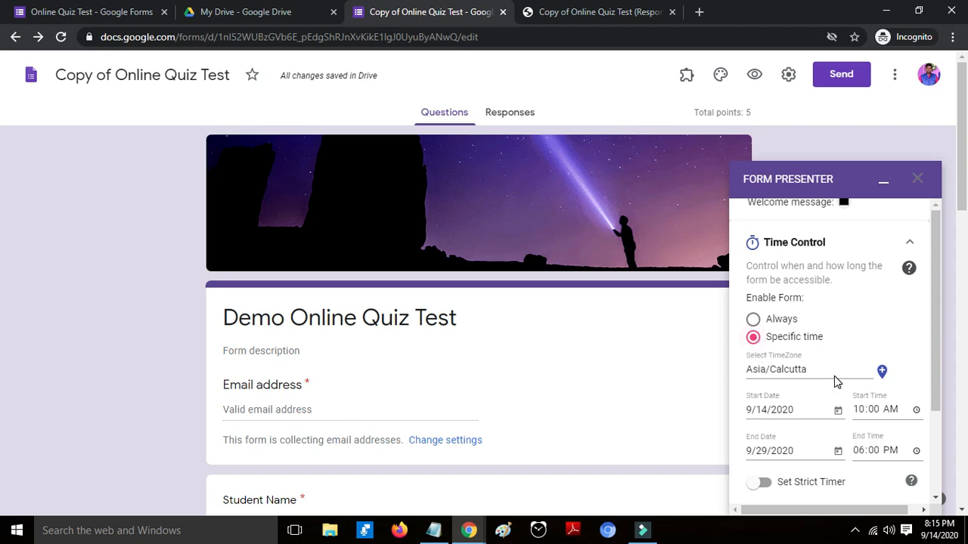
scroll(837, 381, down, 1)
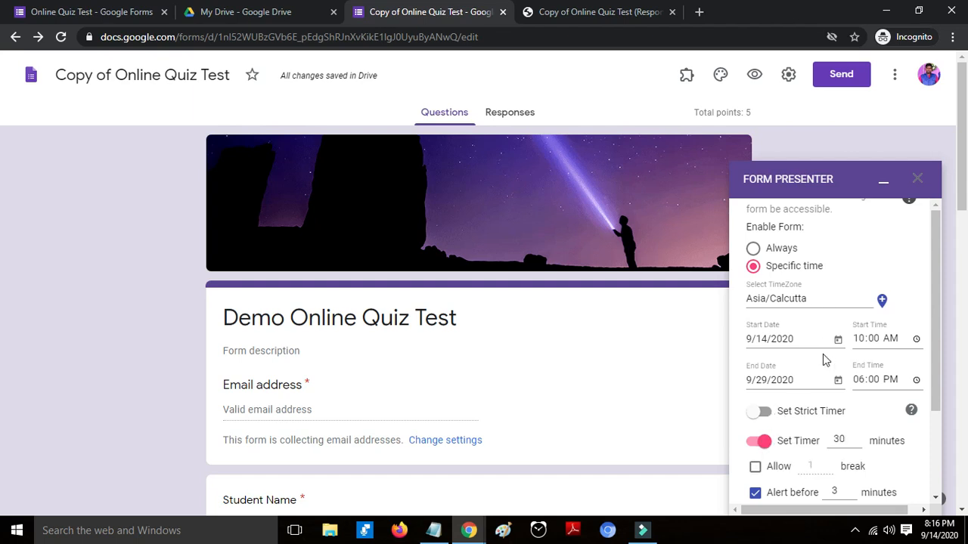
click(770, 250)
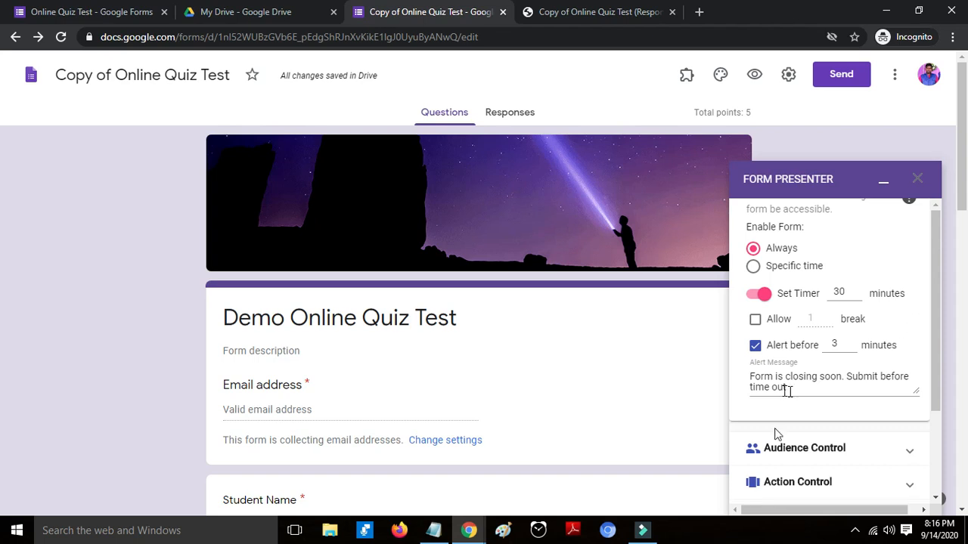
scroll(790, 400, up, 1)
scroll(791, 417, down, 1)
- Browse the Audience Control and Action Control sections, then expand Other Settings
scroll(857, 368, down, 1)
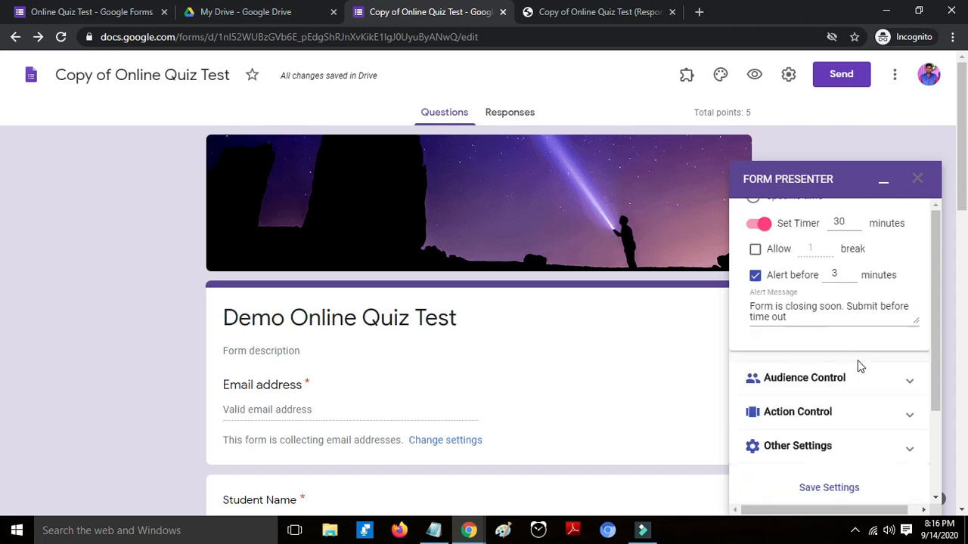
click(906, 387)
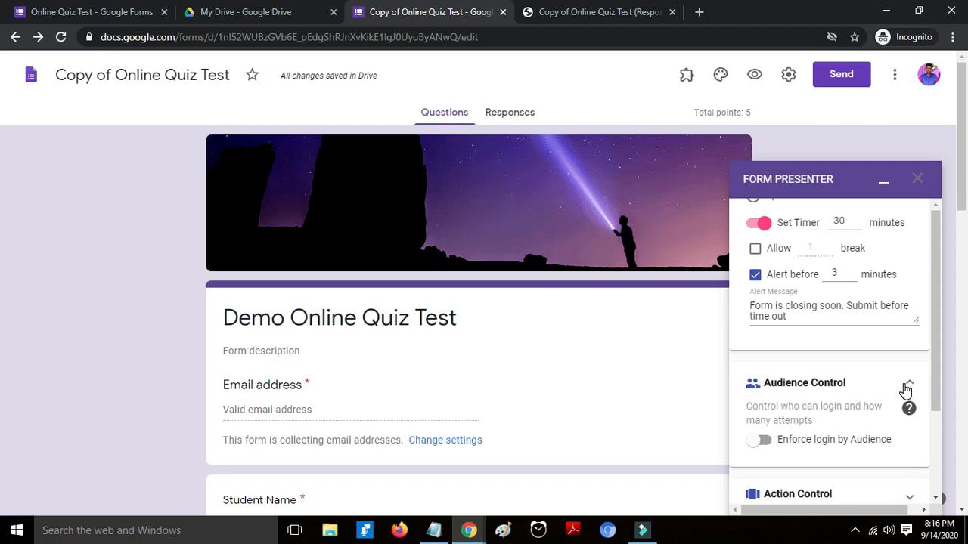
click(906, 387)
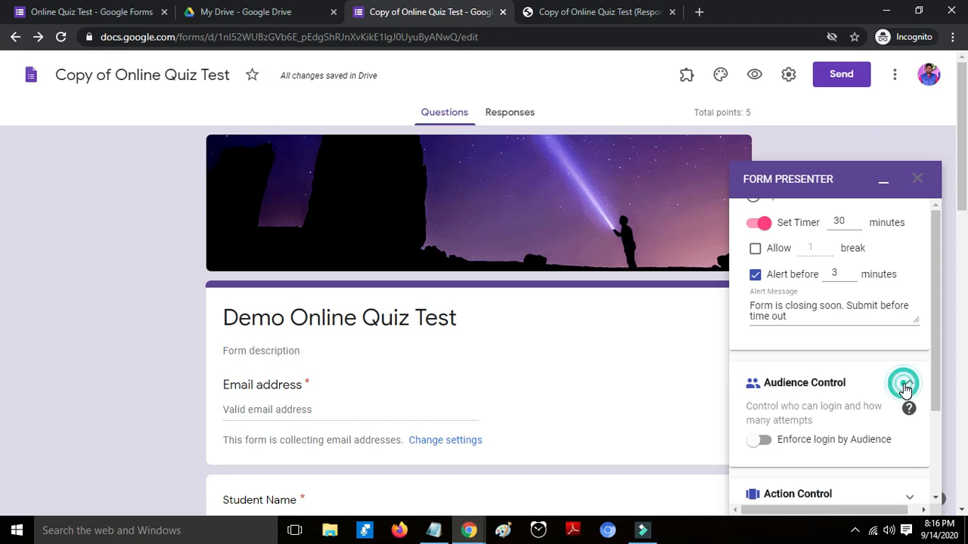
click(905, 353)
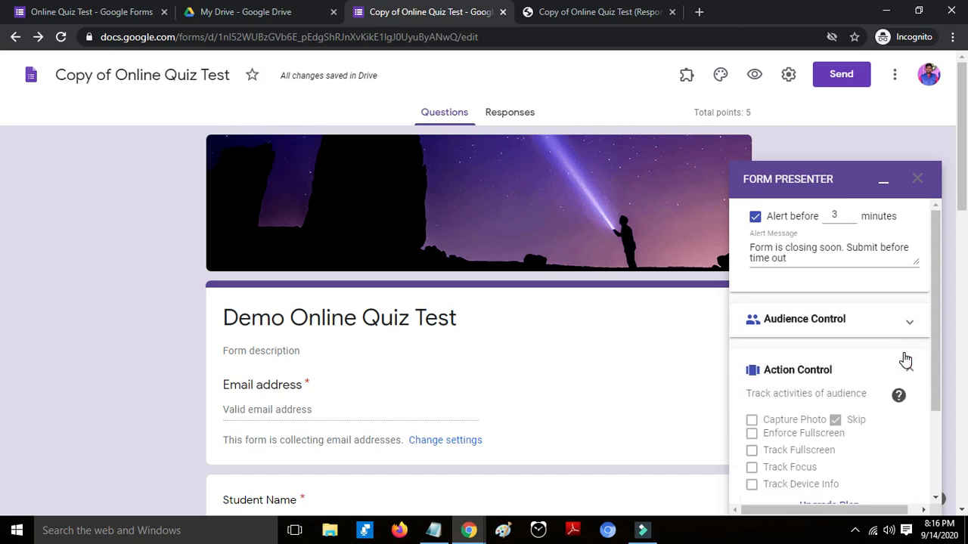
scroll(905, 361, down, 2)
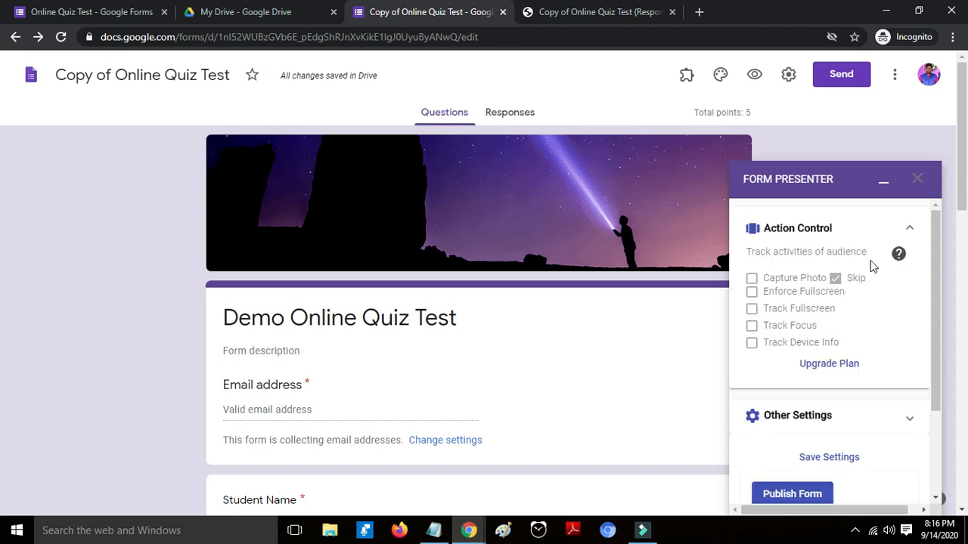
click(914, 229)
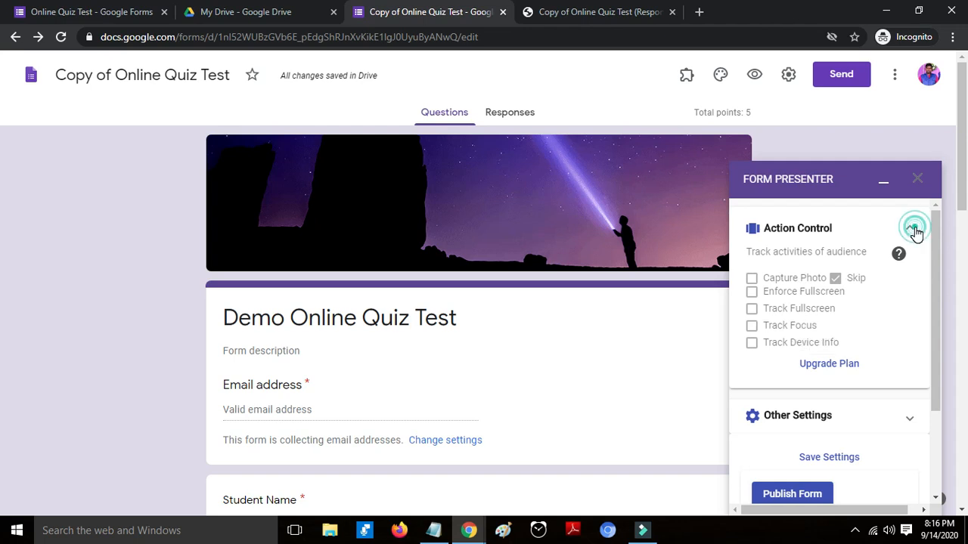
click(900, 398)
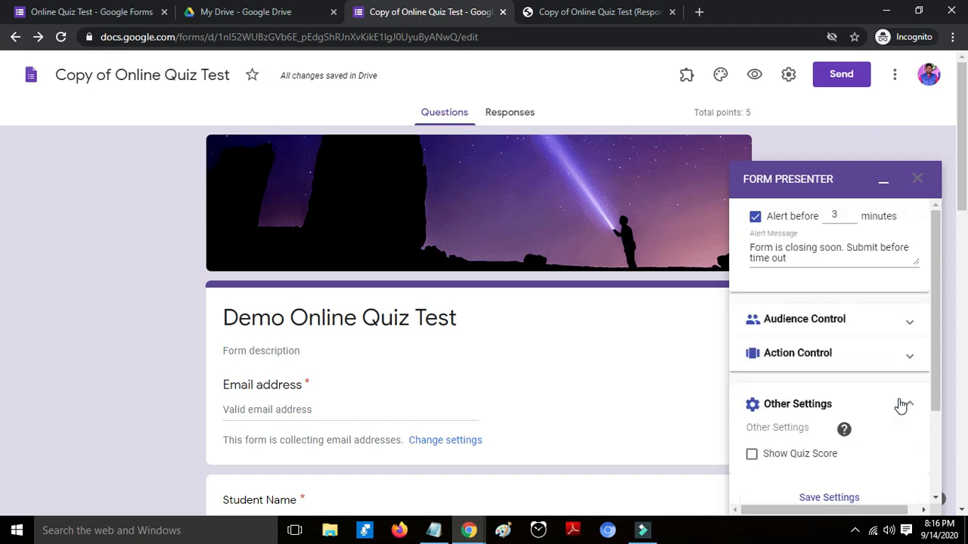
- Turn on Show Quiz Score and save the Form Presenter settings
scroll(901, 406, down, 1)
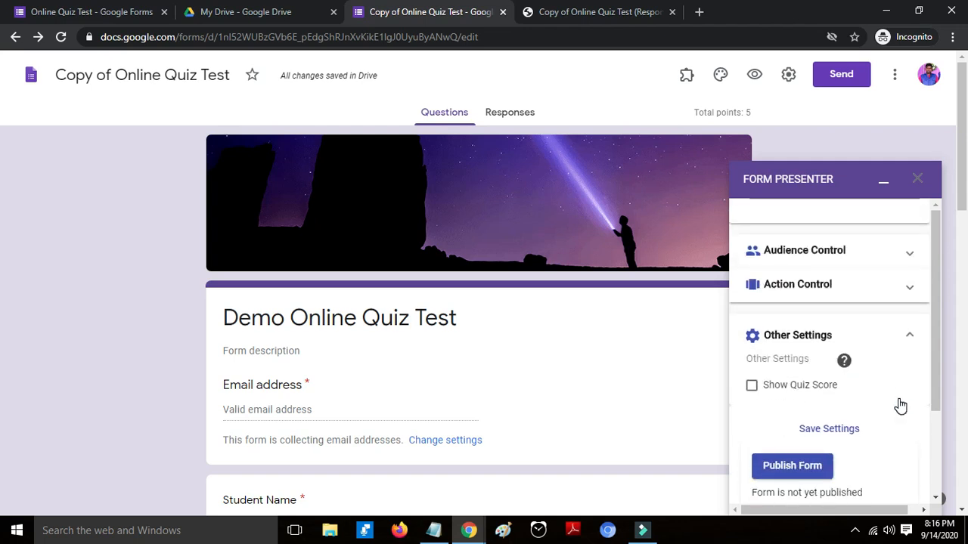
click(753, 386)
click(860, 435)
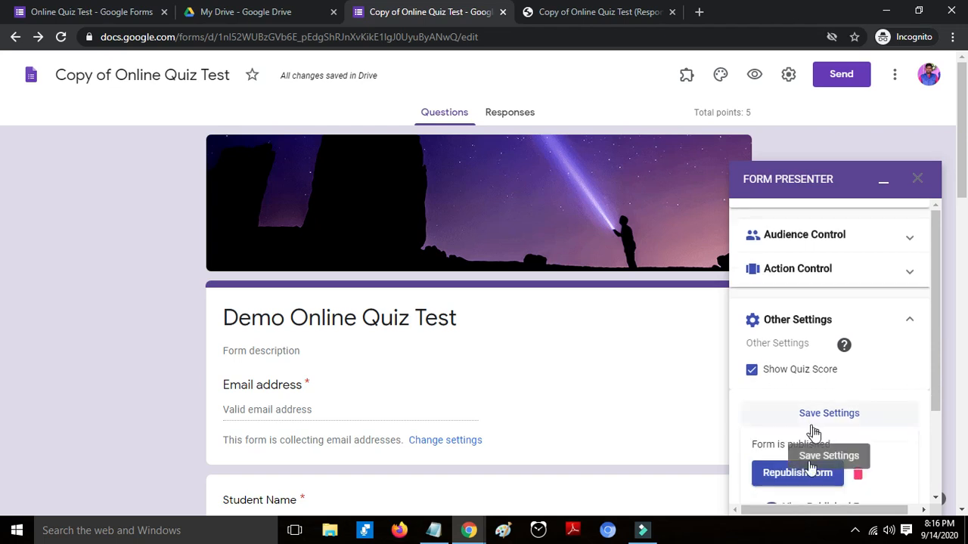
- Copy the published quiz link and bring up the other Chrome window
scroll(815, 431, down, 2)
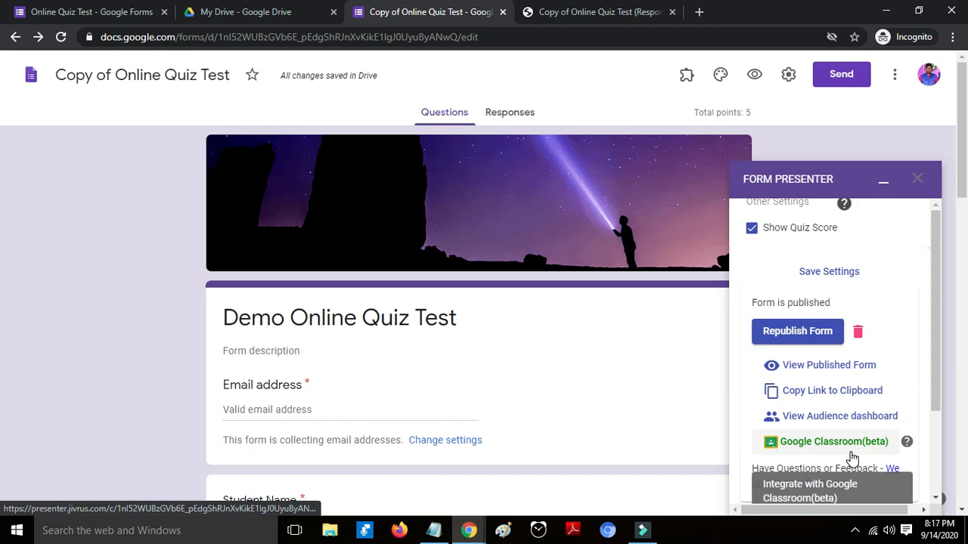
click(842, 395)
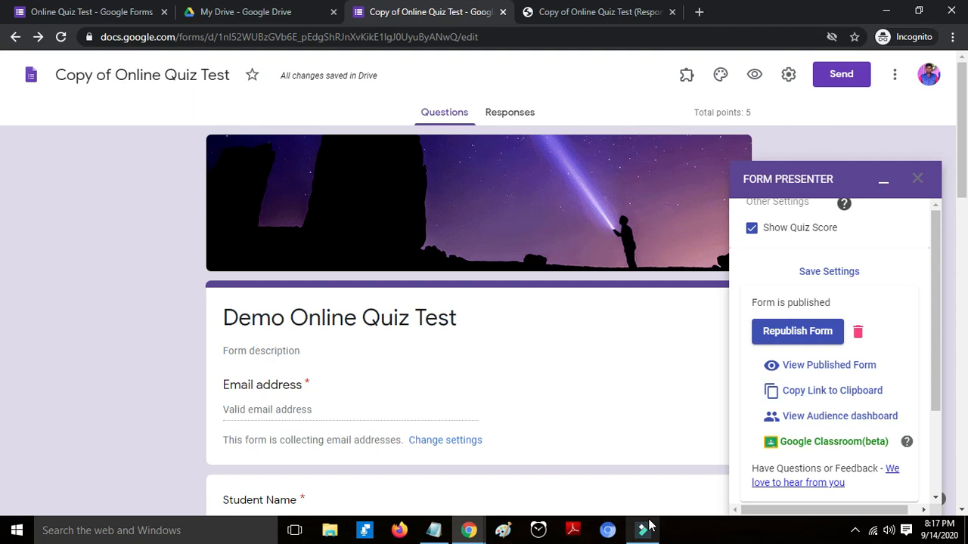
click(470, 529)
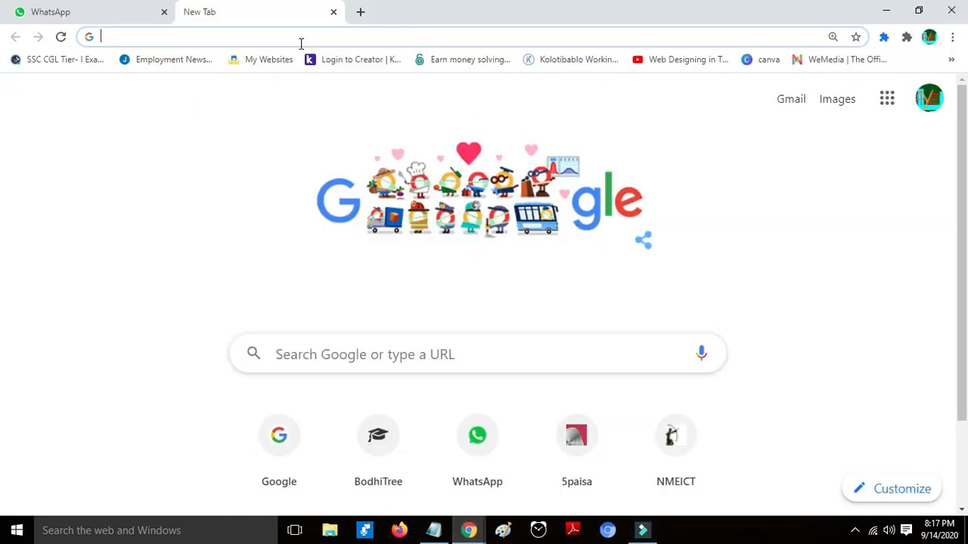
- Paste the copied Form Presenter quiz link into Chrome and load it
key(ctrl+v)
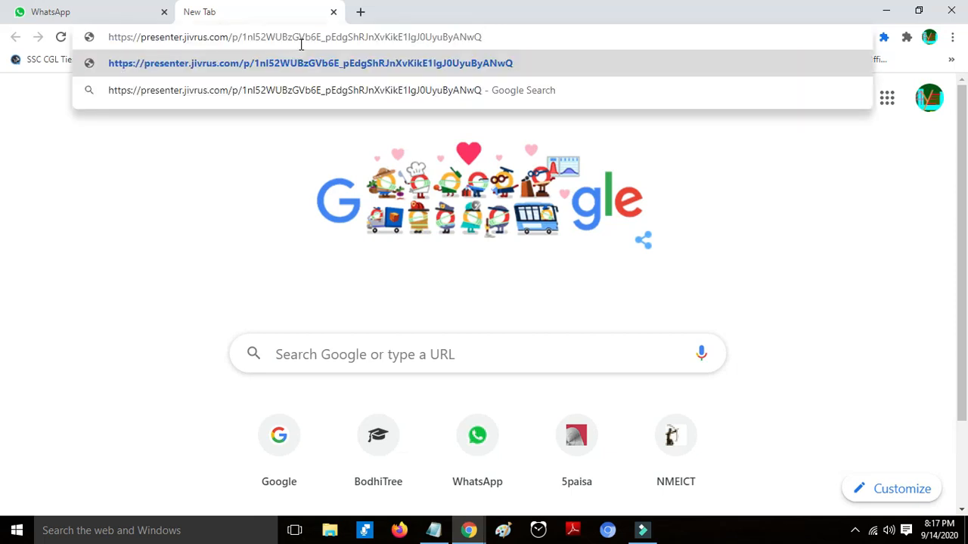
key(Return)
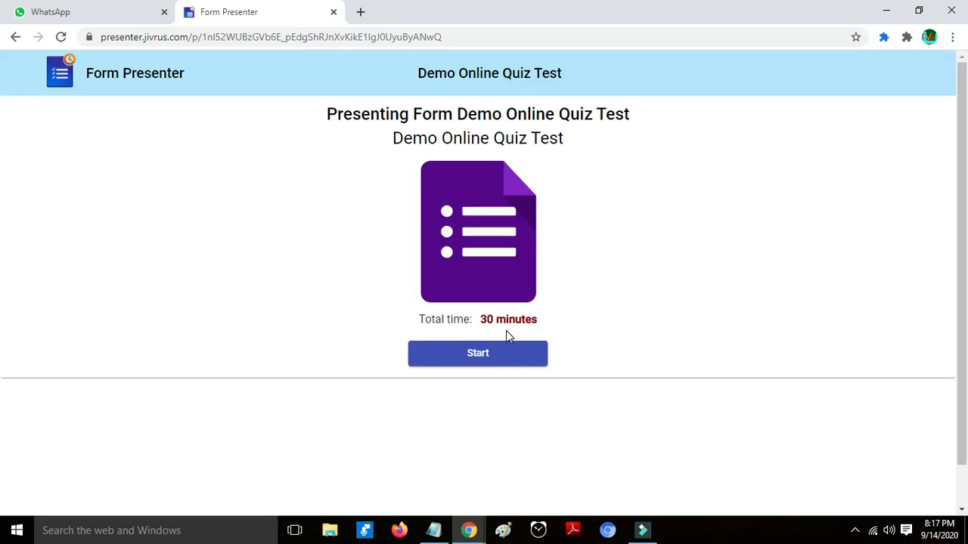
- Start the timed quiz and enter the student's email address
click(499, 357)
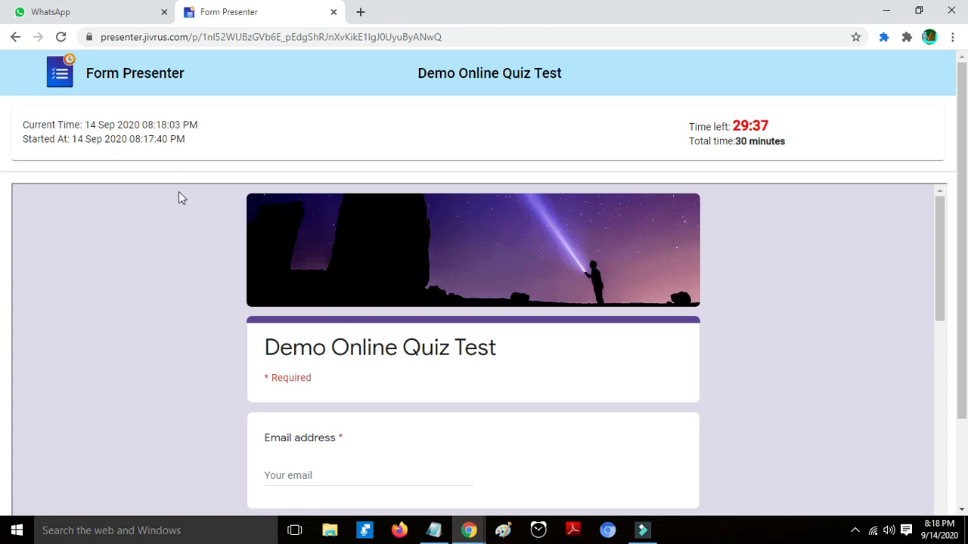
scroll(242, 287, down, 3)
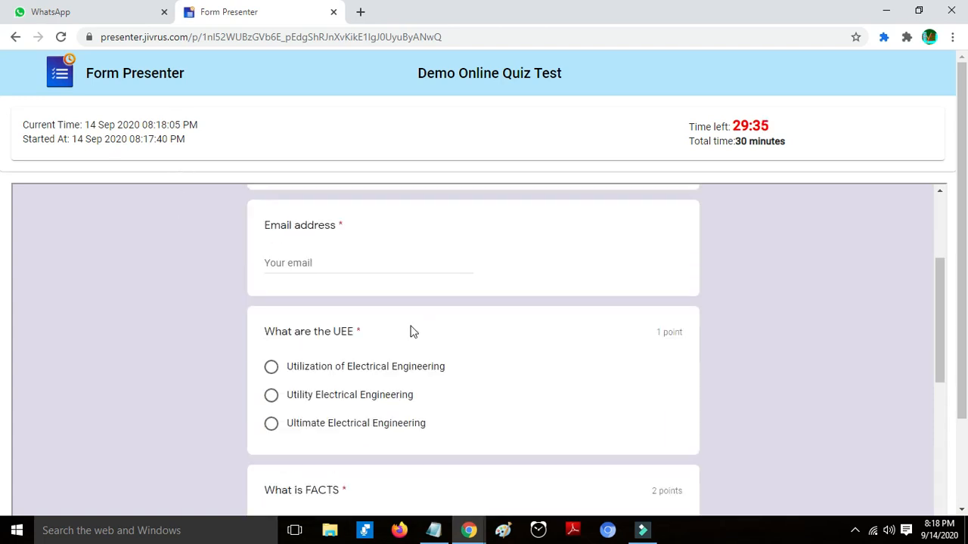
scroll(408, 333, up, 2)
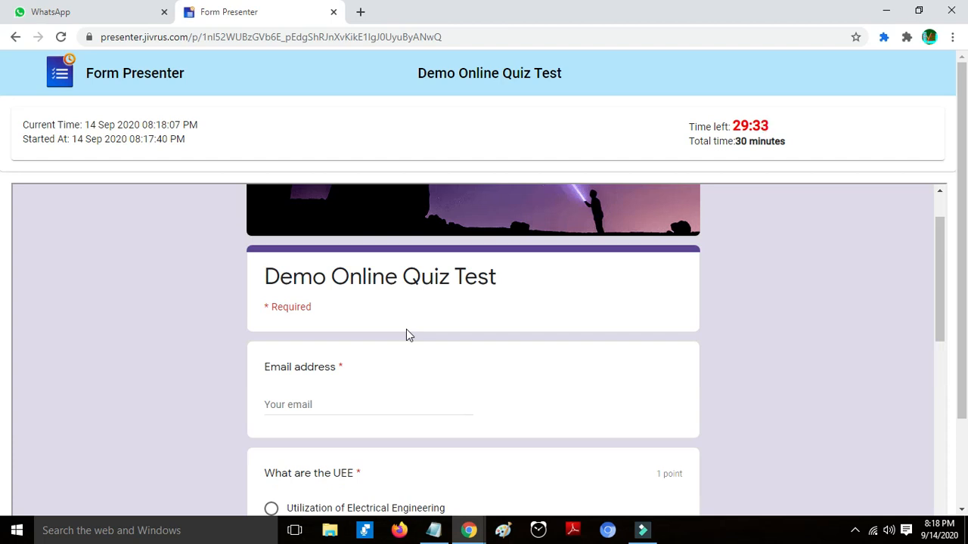
scroll(406, 330, down, 5)
scroll(371, 428, up, 5)
click(370, 408)
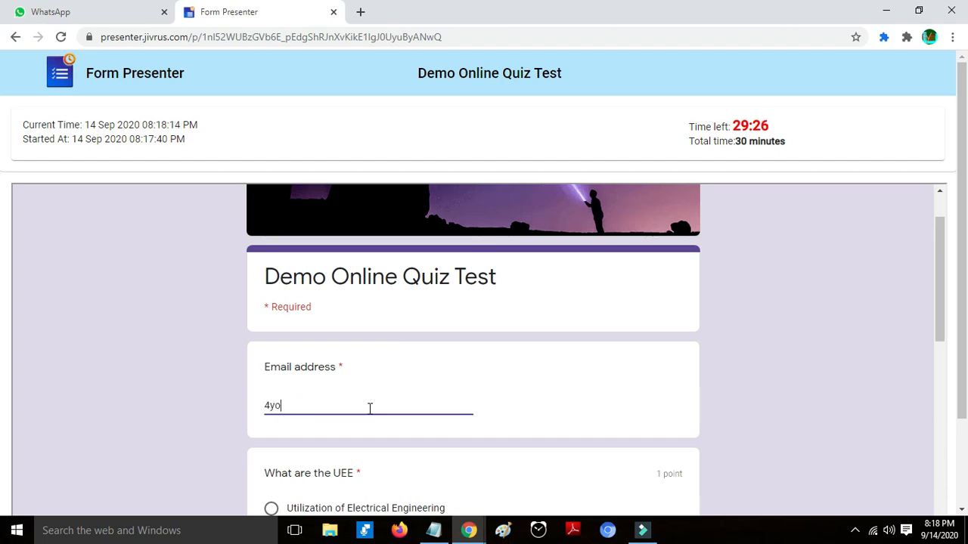
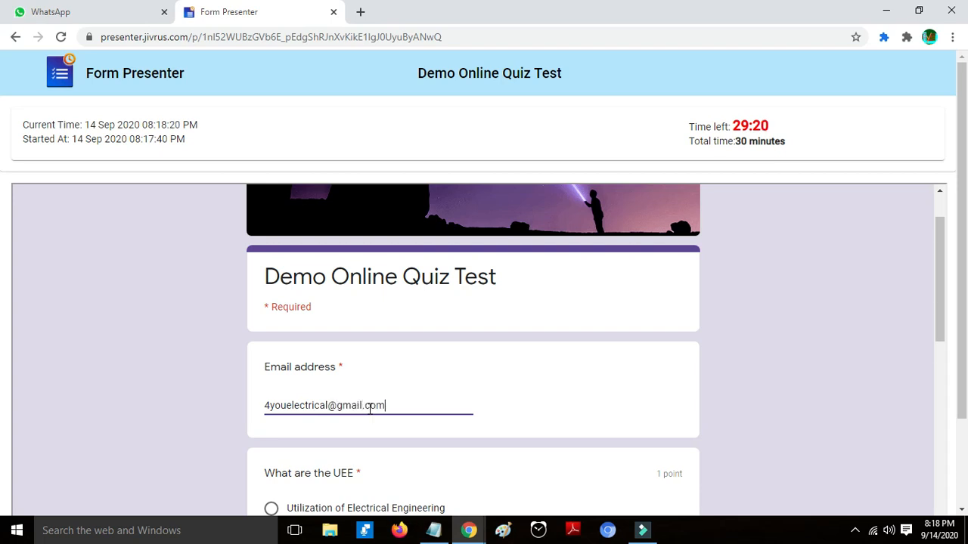
- Answer UEE with Utilization of Electrical Engineering and FACTS with Flexible AC Transmission System Control
scroll(408, 408, down, 1)
click(358, 440)
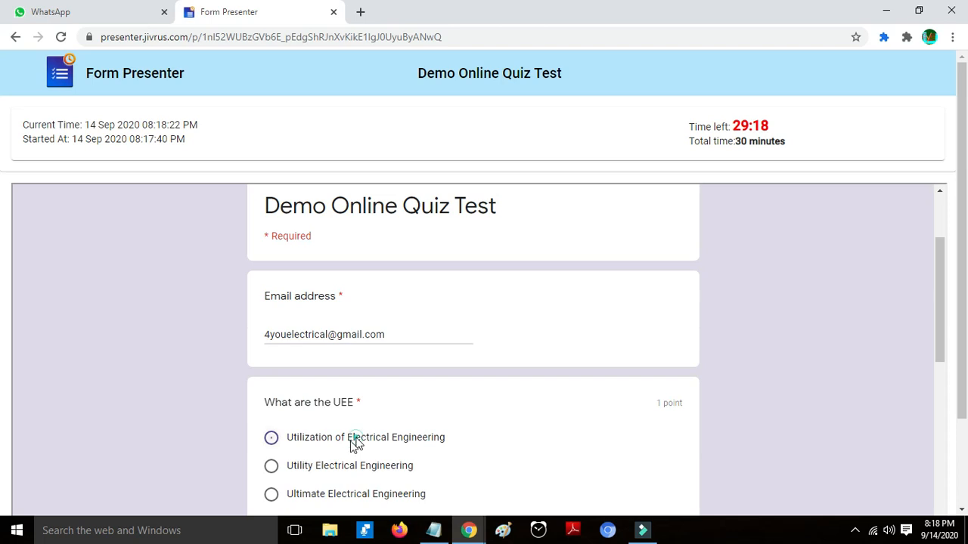
scroll(353, 443, down, 3)
click(346, 386)
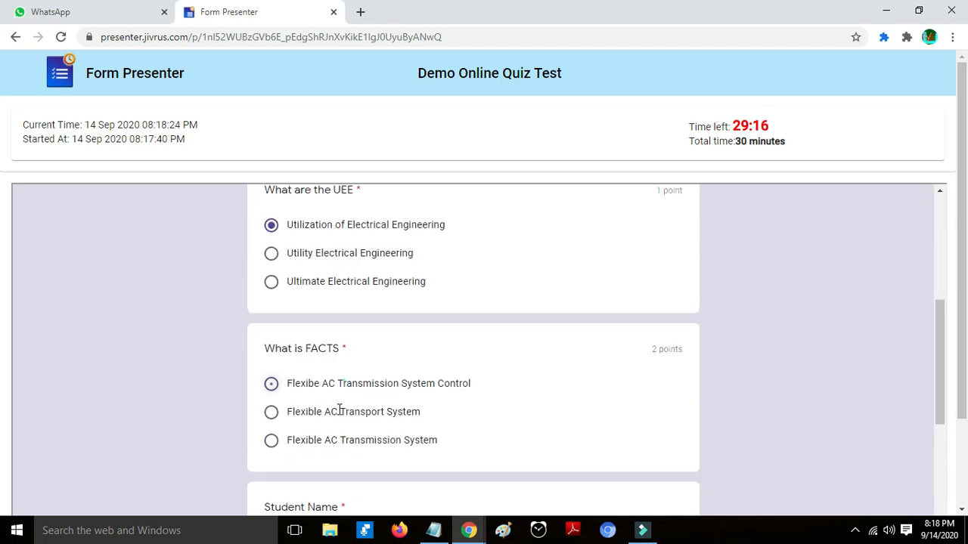
scroll(328, 403, down, 2)
- Fill in the student name and hall ticket number fields
click(328, 404)
text(Manirk)
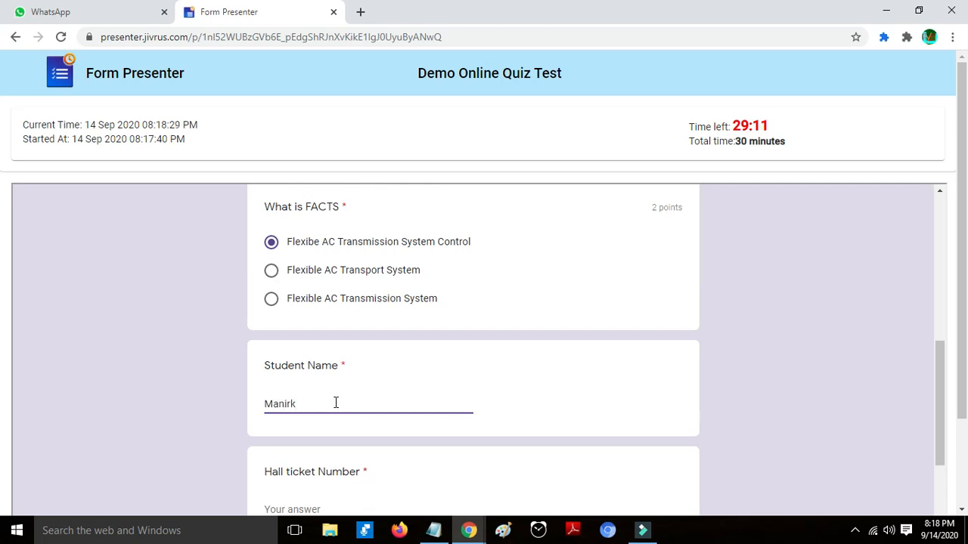
scroll(335, 419, down, 1)
click(331, 434)
text(000)
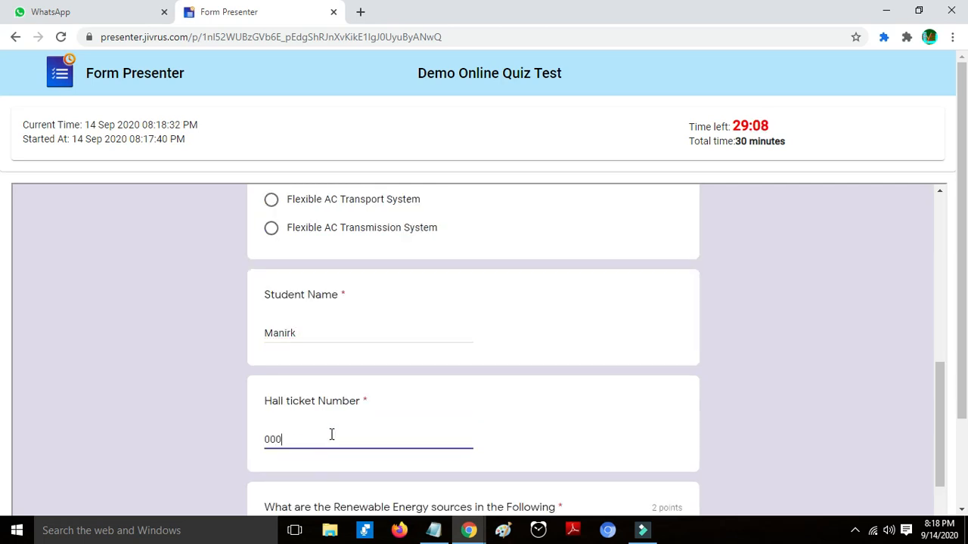
- Choose Hydro Electrical Power Plant as the renewable source and submit the quiz
scroll(369, 400, down, 2)
click(364, 408)
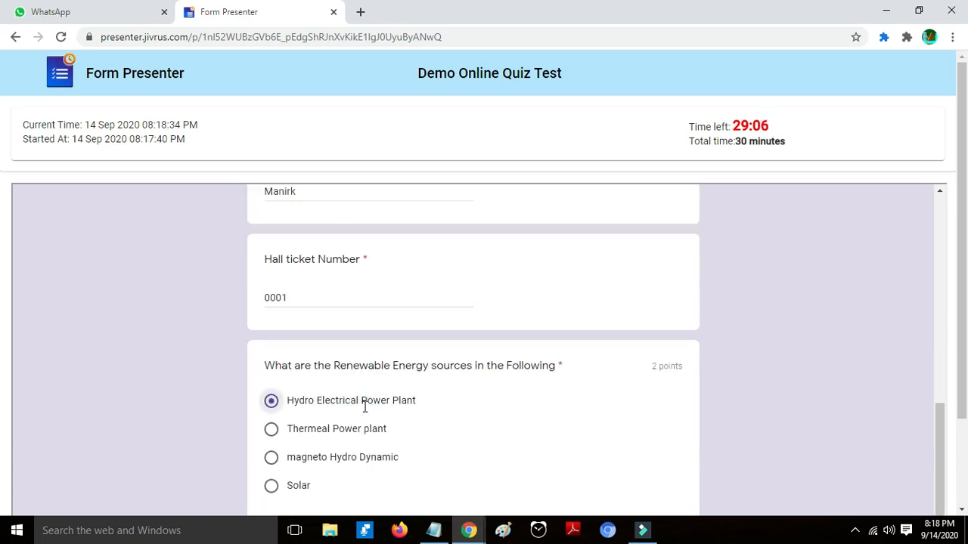
scroll(364, 412, down, 3)
scroll(597, 350, down, 1)
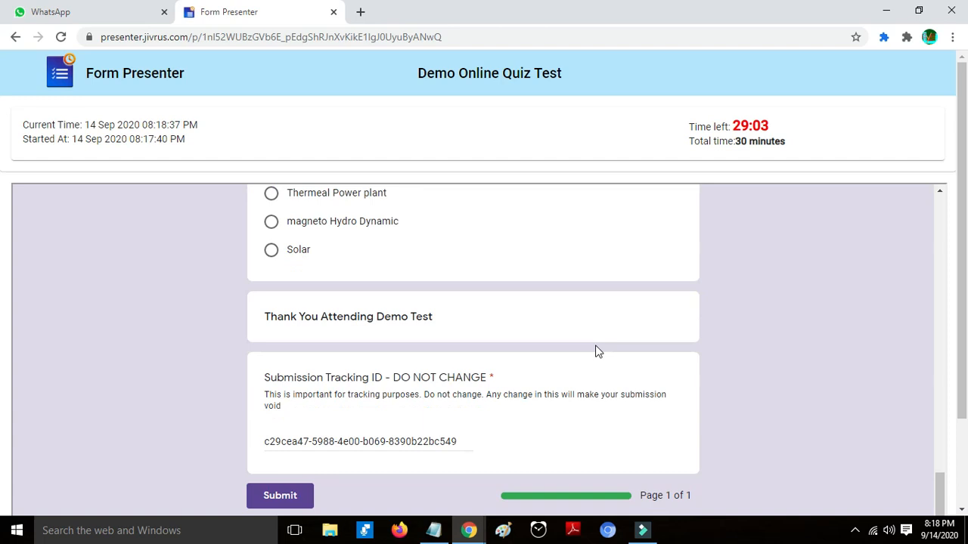
click(280, 496)
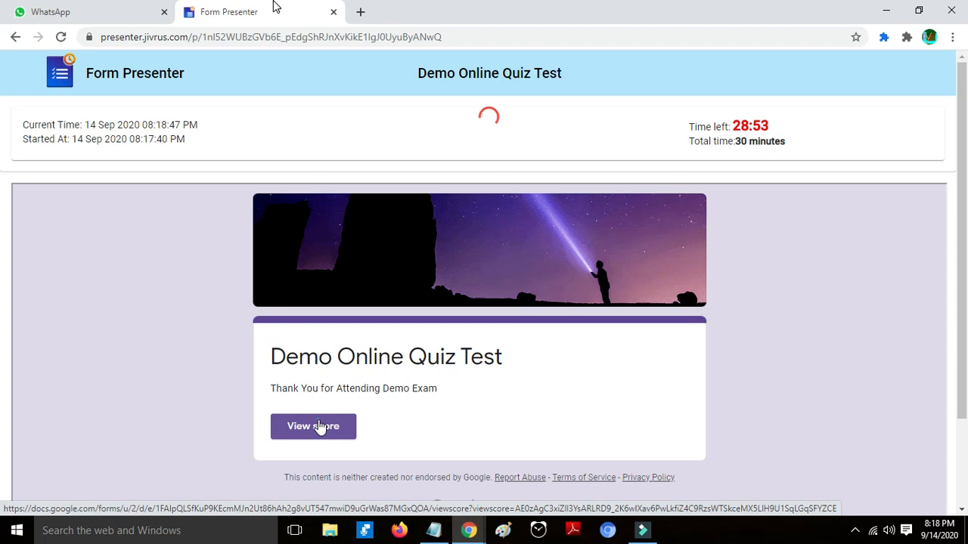
- Reveal the quiz score (1 of 5 points, 20.00%) and switch to the new score tab
click(318, 427)
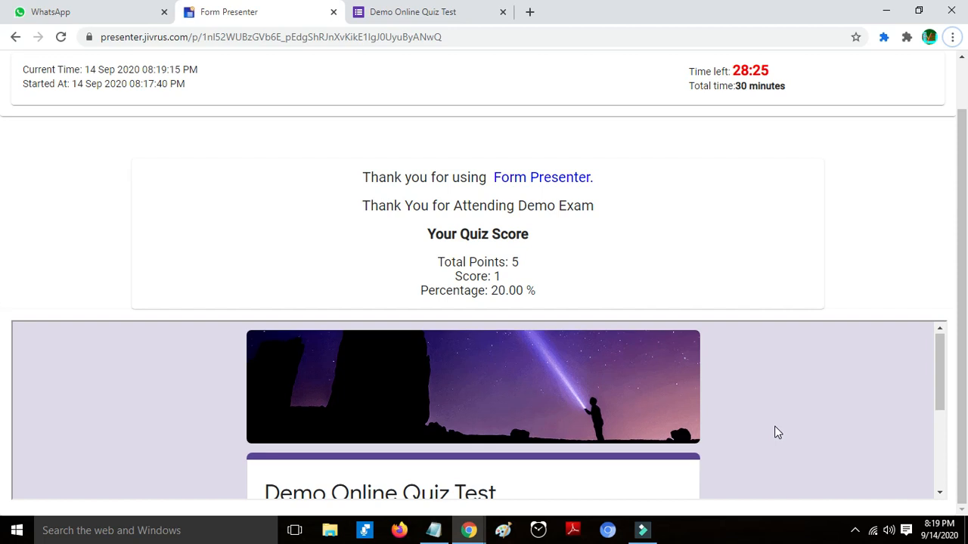
scroll(774, 425, down, 3)
scroll(775, 426, up, 1)
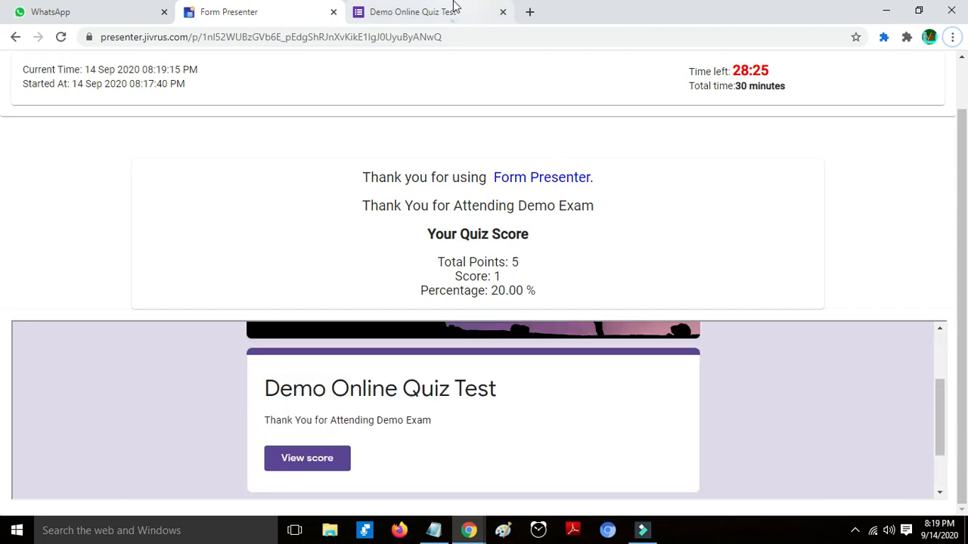
click(451, 10)
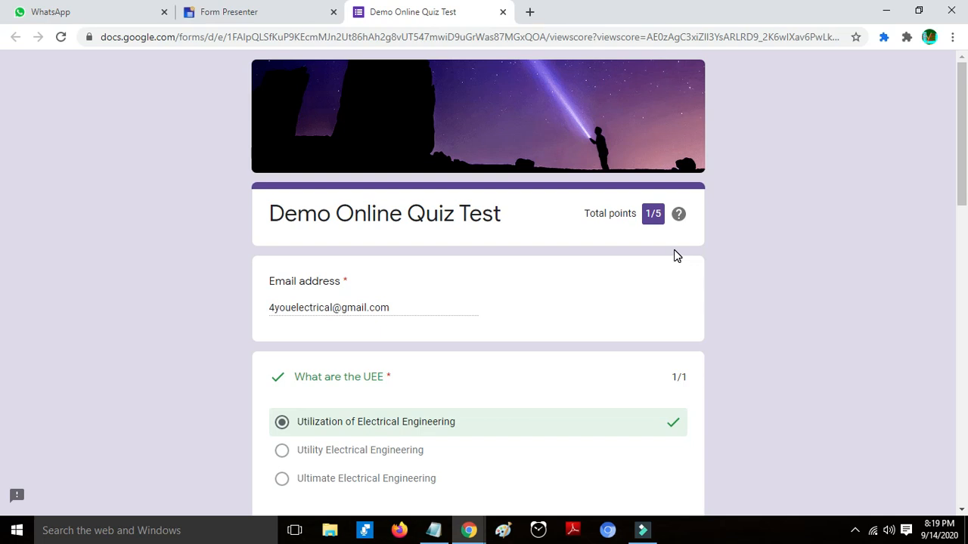
- Check the graded answers (UEE correct, FACTS wrong), then return to Form Presenter
scroll(637, 244, down, 5)
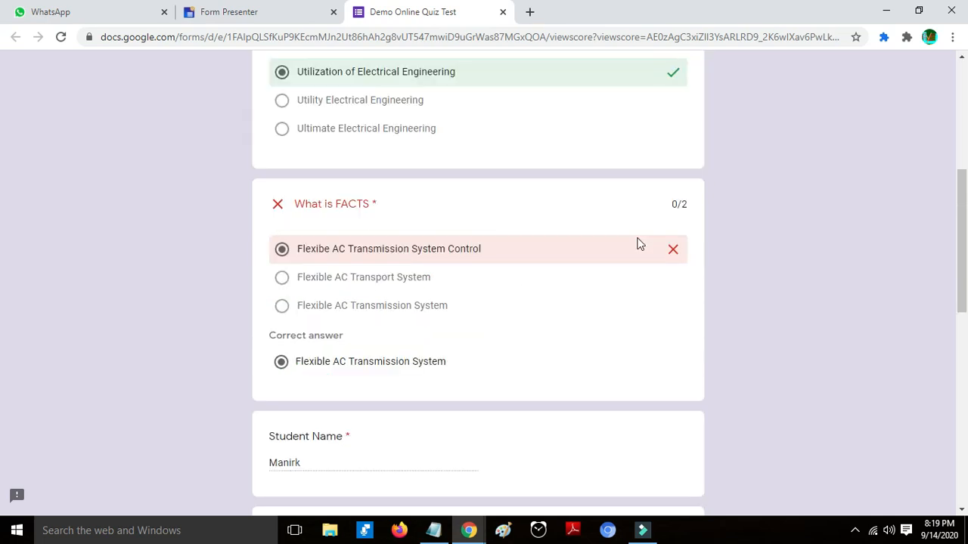
scroll(637, 244, up, 1)
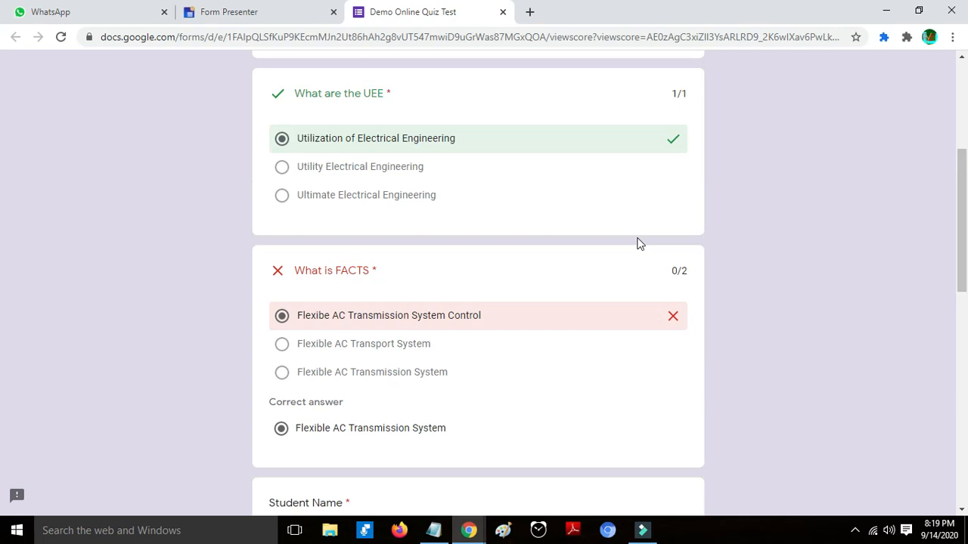
scroll(637, 244, down, 10)
scroll(637, 244, up, 6)
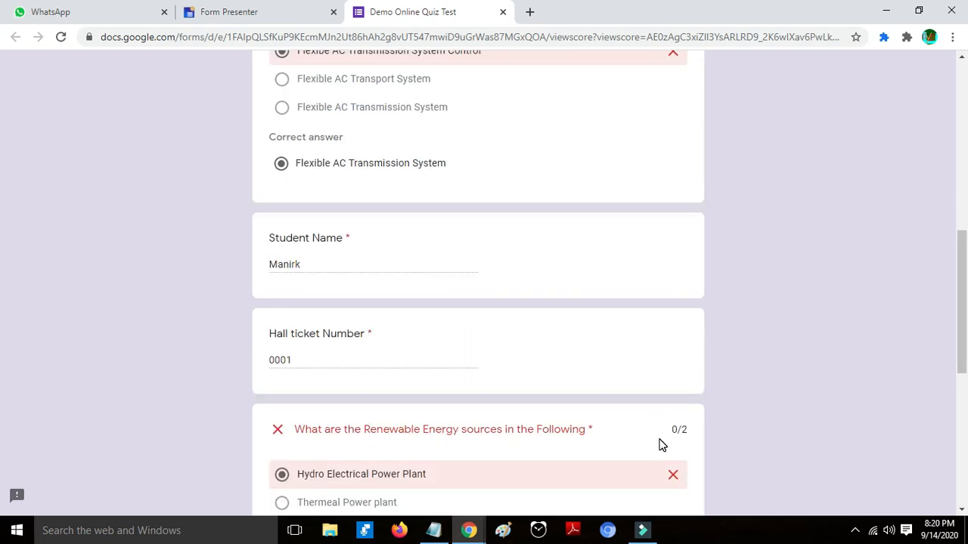
scroll(609, 259, up, 3)
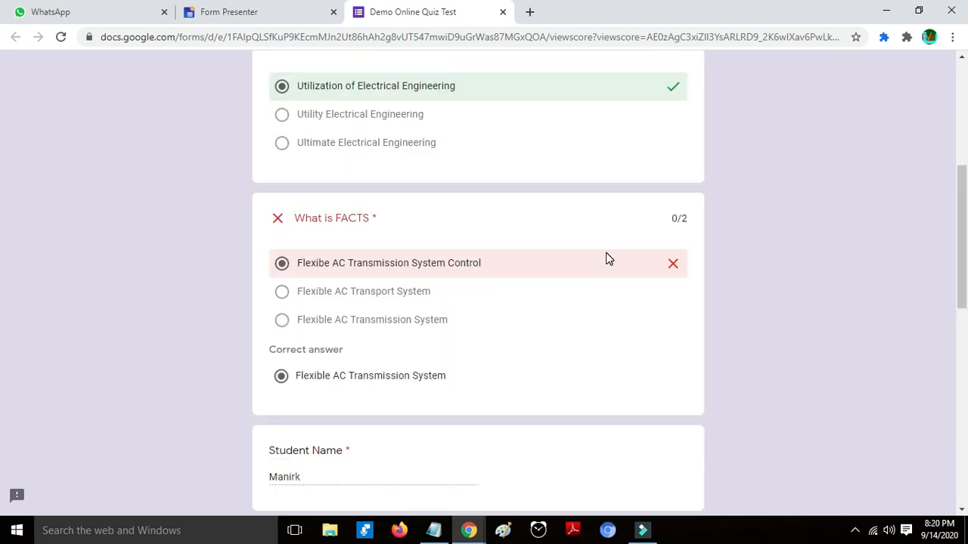
scroll(607, 257, up, 5)
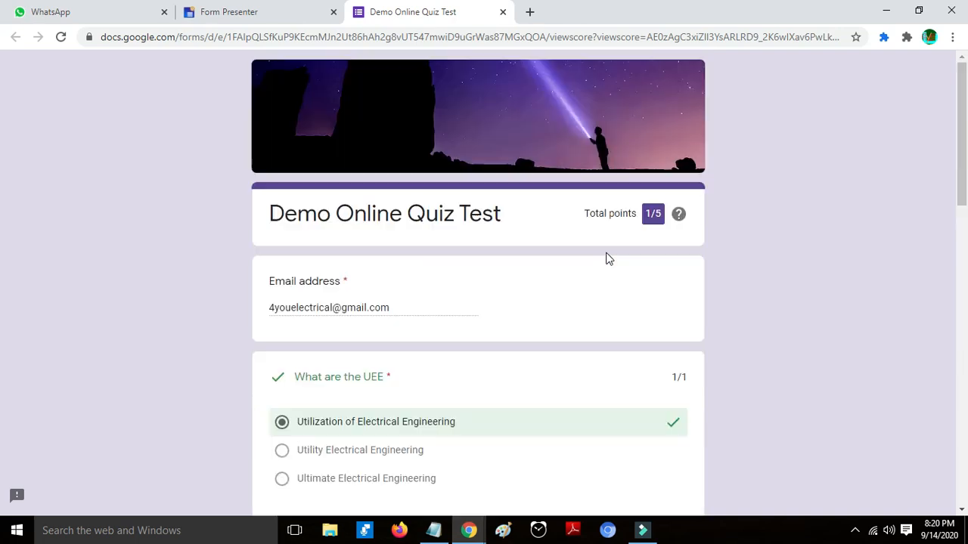
click(324, 9)
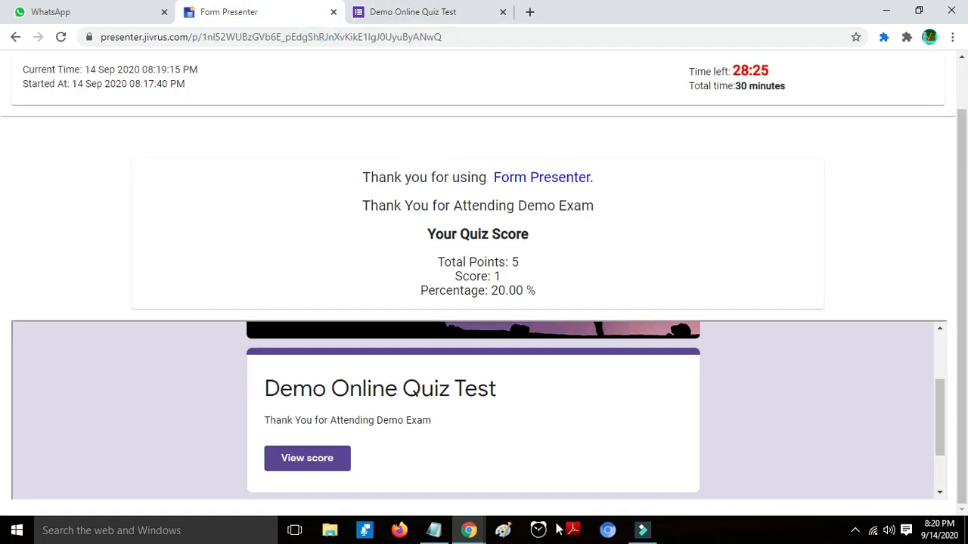
- In the form editor, expand Audience Control and minimize the Form Presenter panel
mouse_move(471, 532)
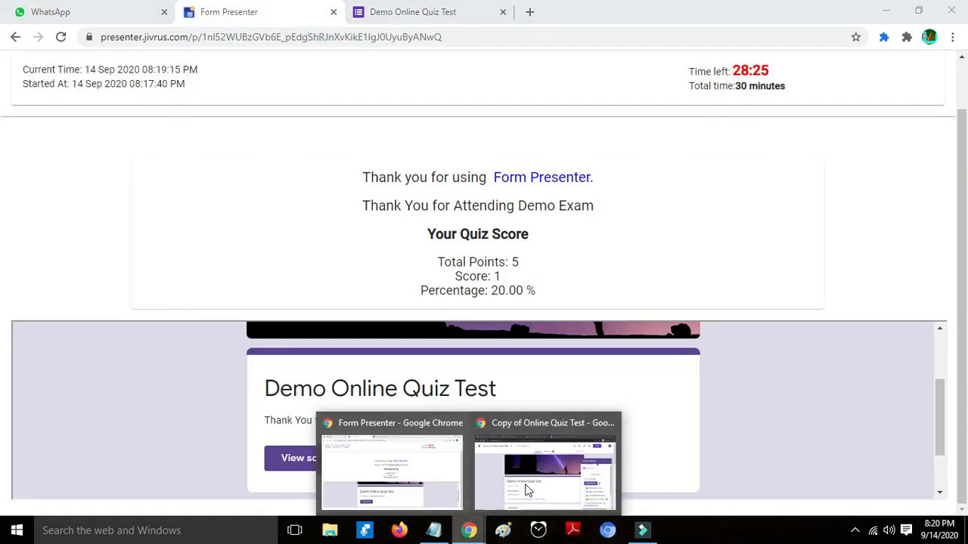
click(535, 437)
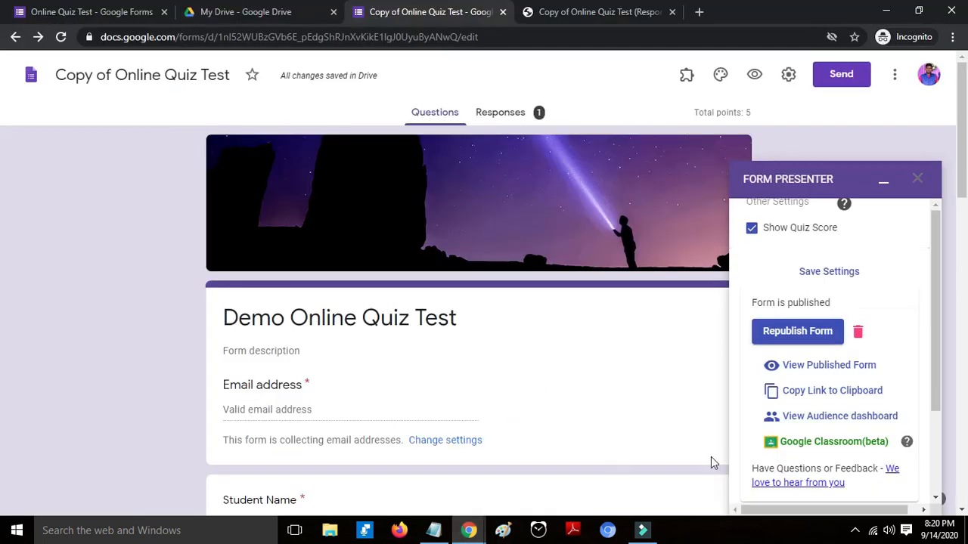
scroll(786, 393, up, 3)
click(805, 316)
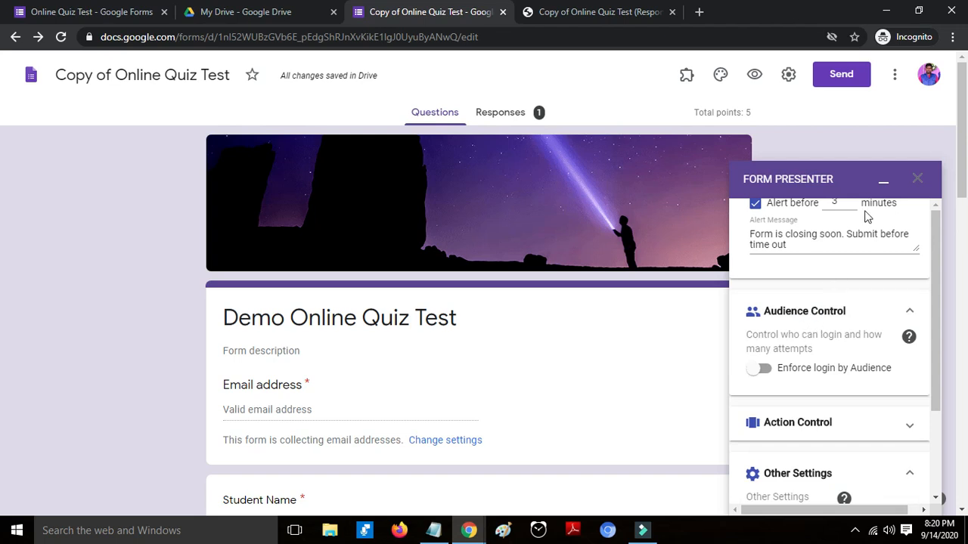
click(881, 182)
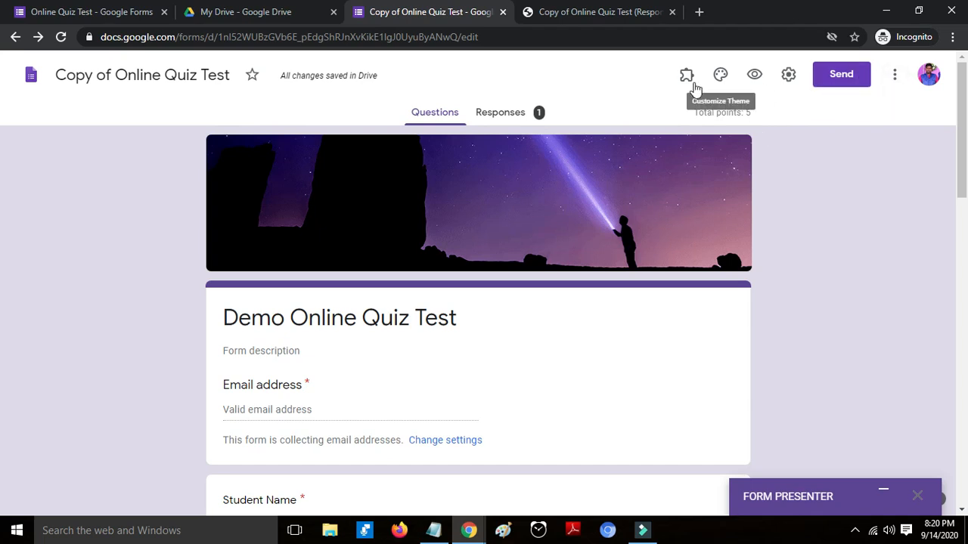
- Open and close the Timer + Proctor add-on help, then view the Responses summary
click(688, 79)
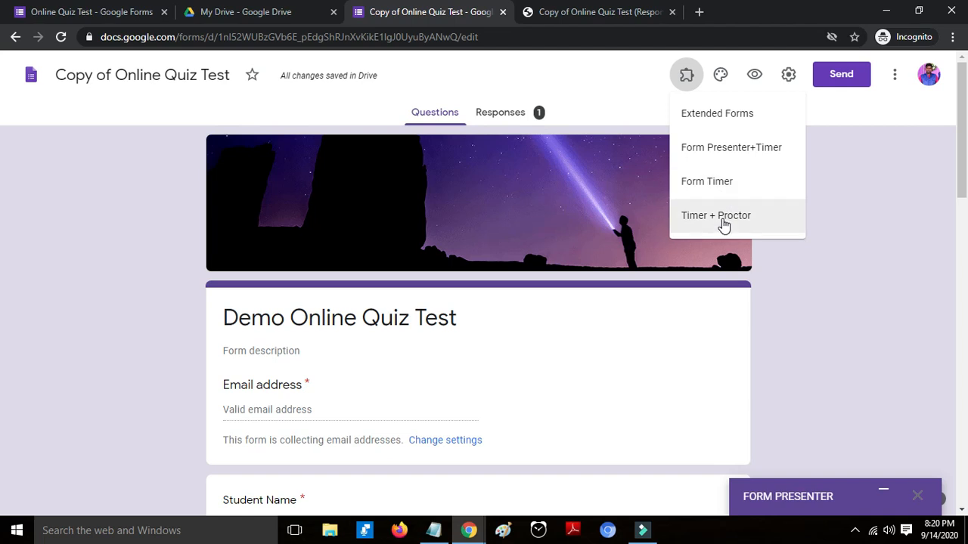
click(722, 220)
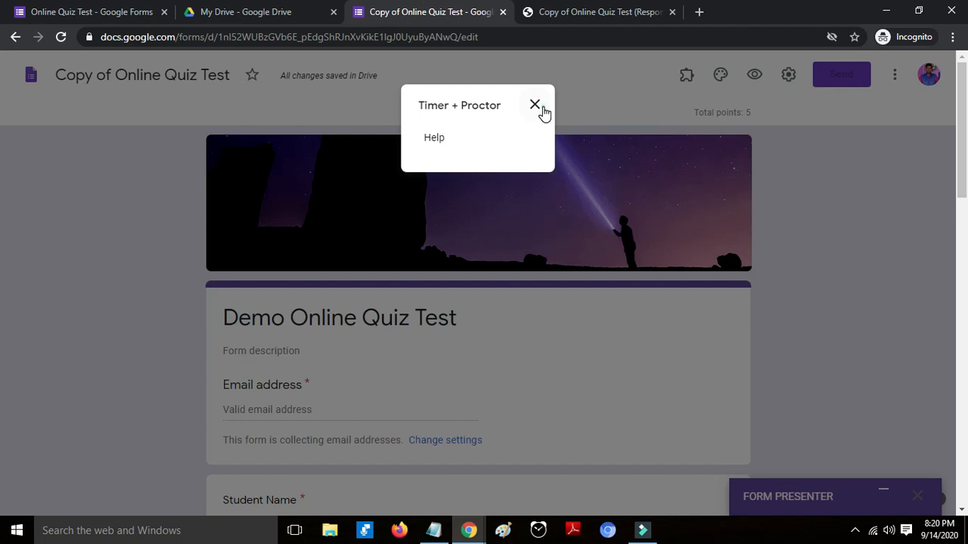
click(535, 105)
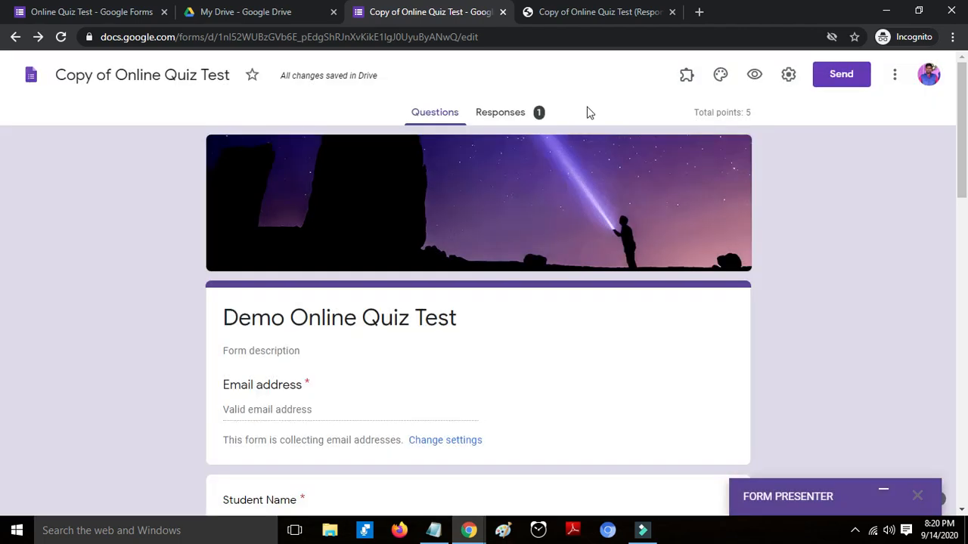
click(503, 112)
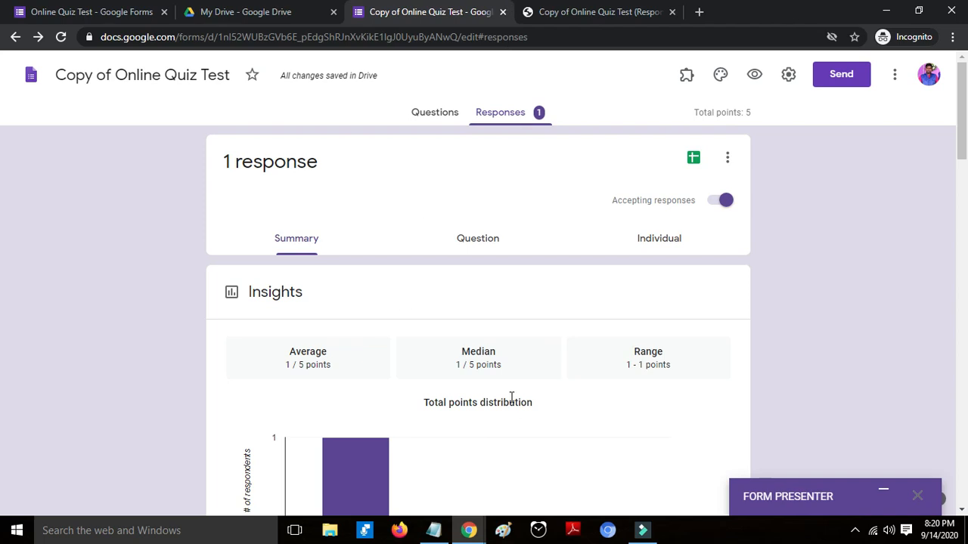
- Switch to the Copy of Online Quiz Test (Responses) spreadsheet tab
click(603, 9)
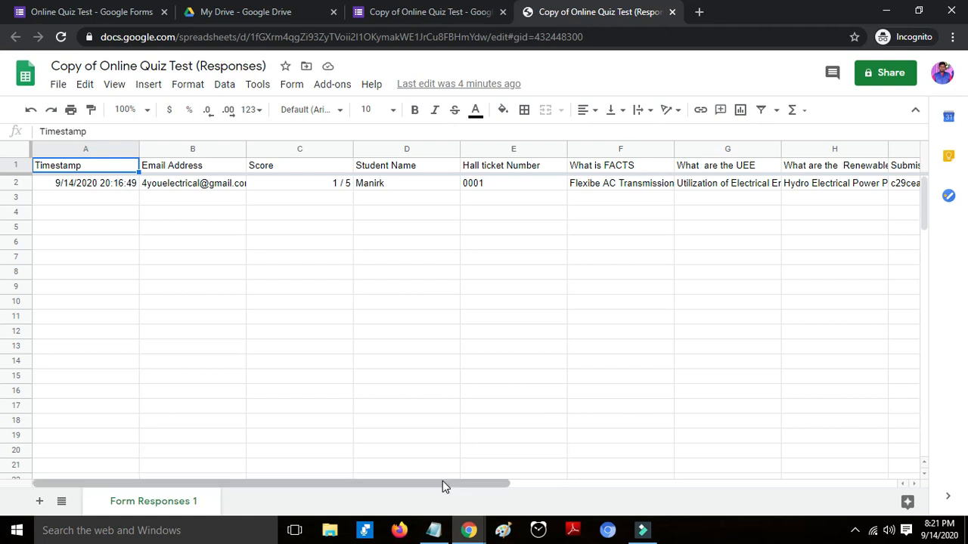
- Scroll across row 2's remaining columns, then go back to the form's Responses summary
drag(442, 482, 320, 512)
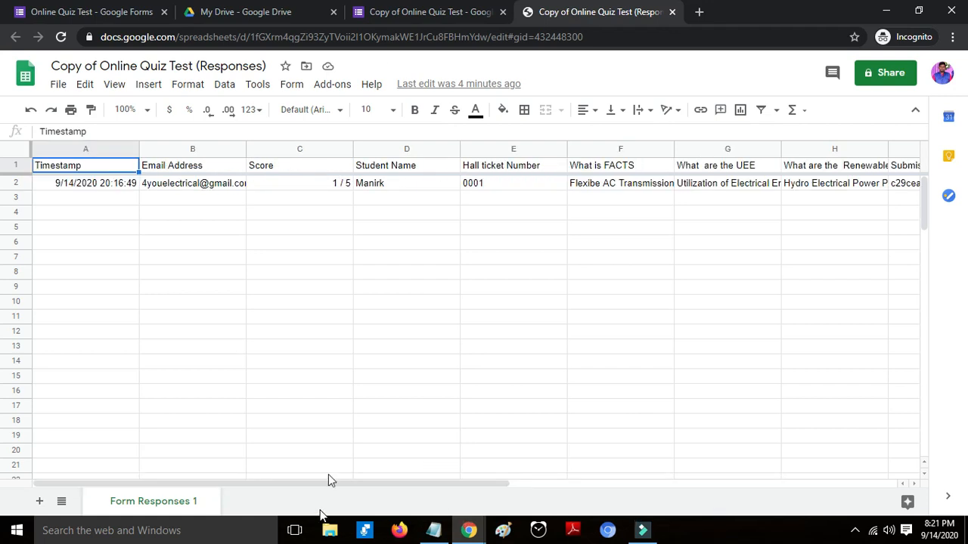
click(393, 13)
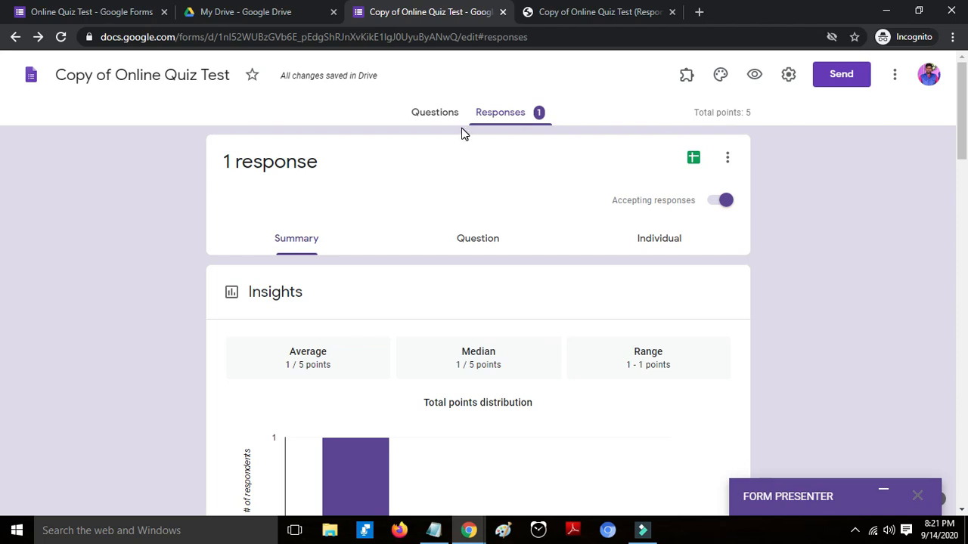
- Return to the Questions page, browse the Add-ons list, and scroll to the What is FACTS question
click(437, 119)
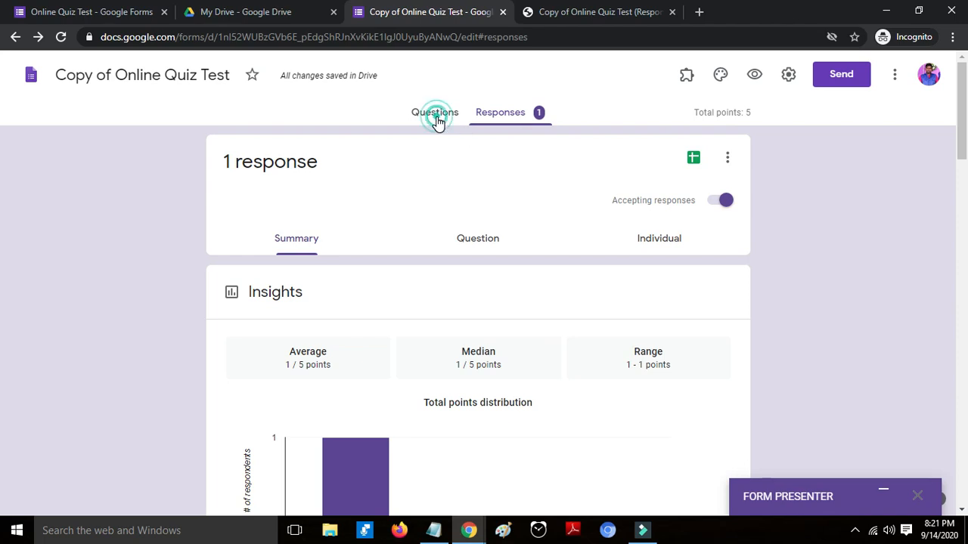
click(688, 77)
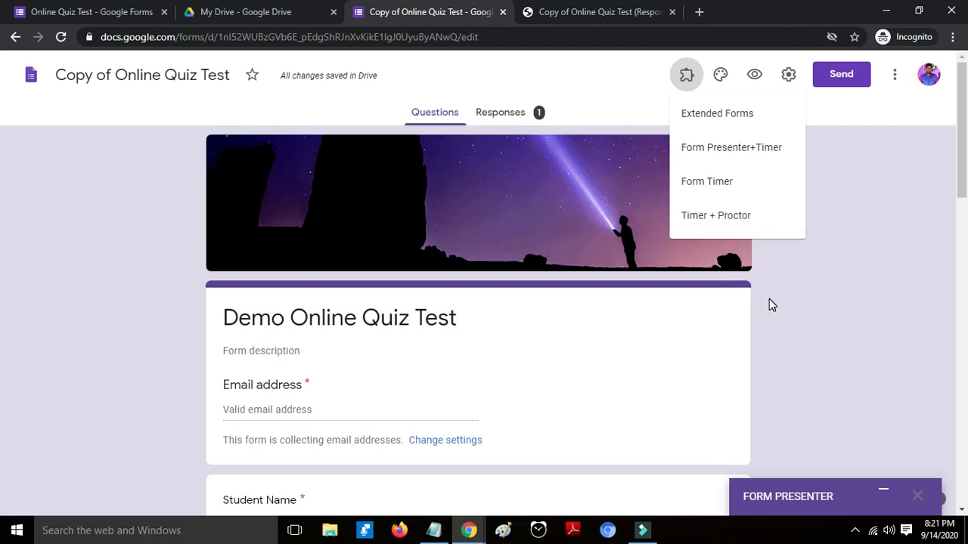
scroll(769, 305, down, 2)
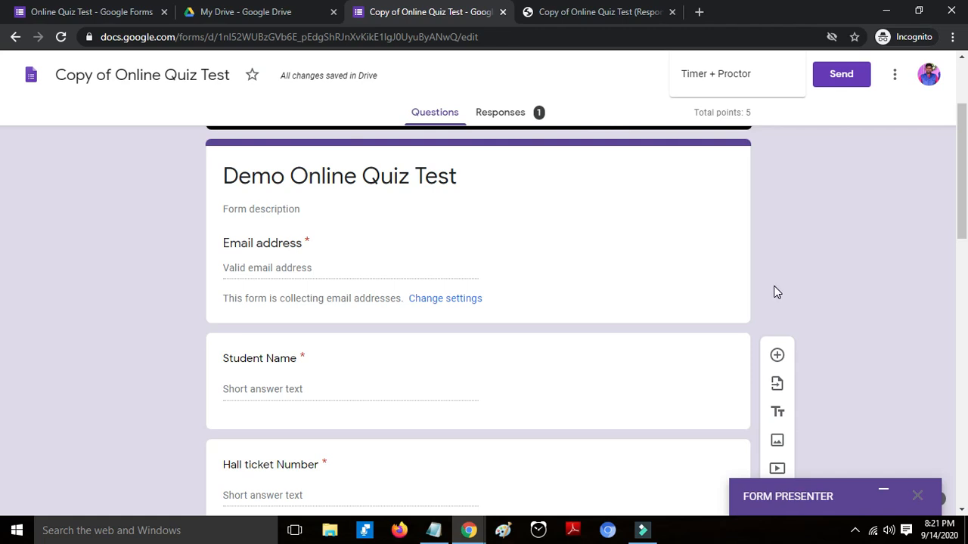
scroll(774, 292, up, 2)
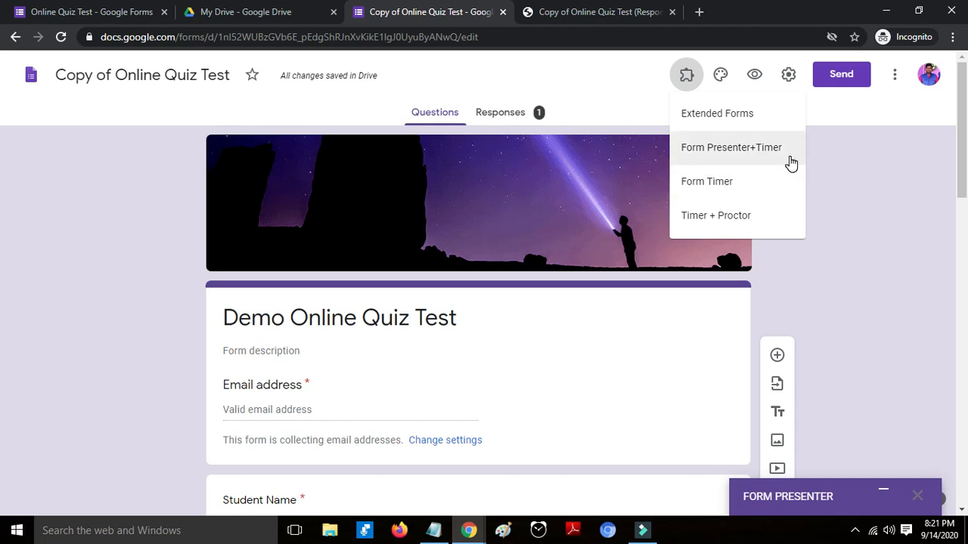
click(859, 210)
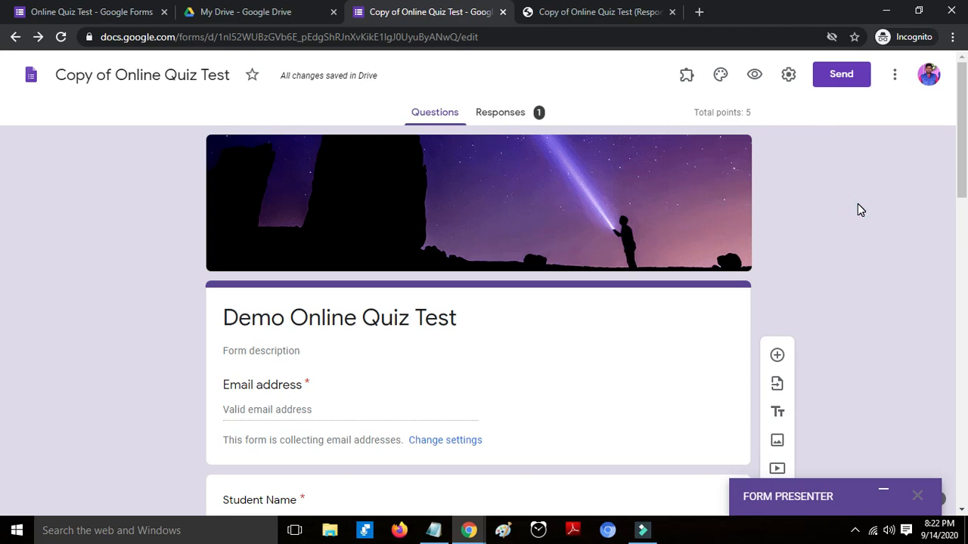
scroll(860, 210, down, 6)
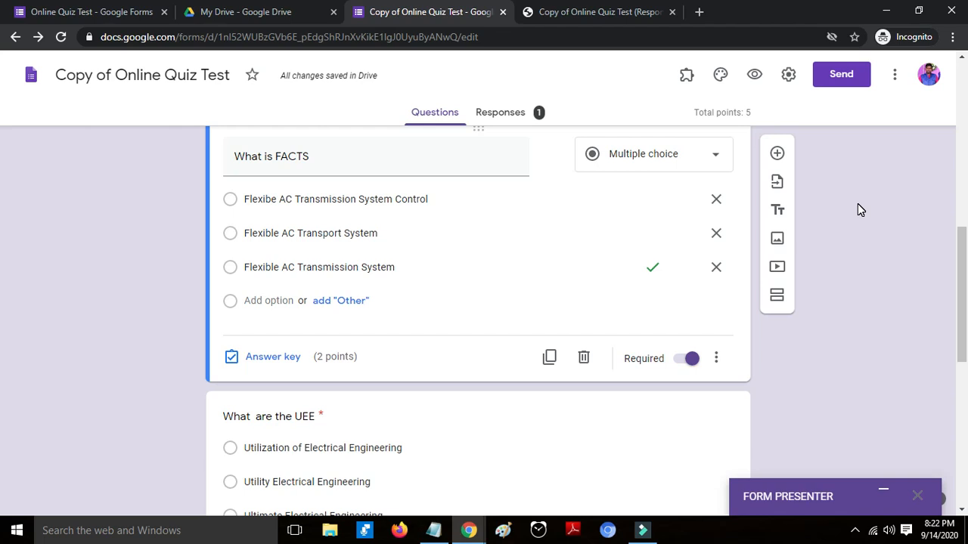